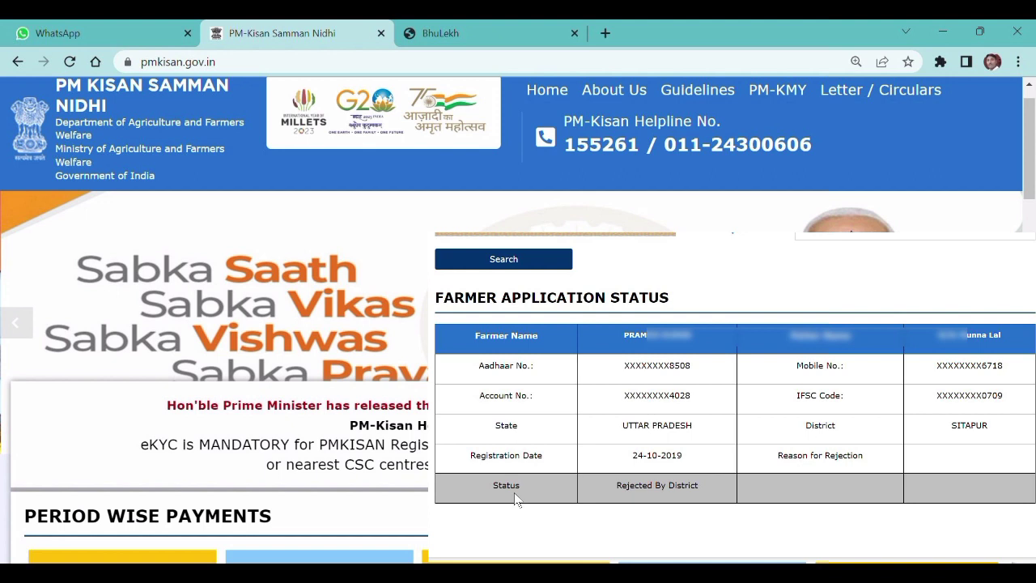
Scroll the home page past Period Wise Payments to the Farmers Corner tiles beside the 2022-23 payment map.
{"action": "scroll", "coordinate": [514, 492], "scroll_direction": "up", "scroll_amount": 1}
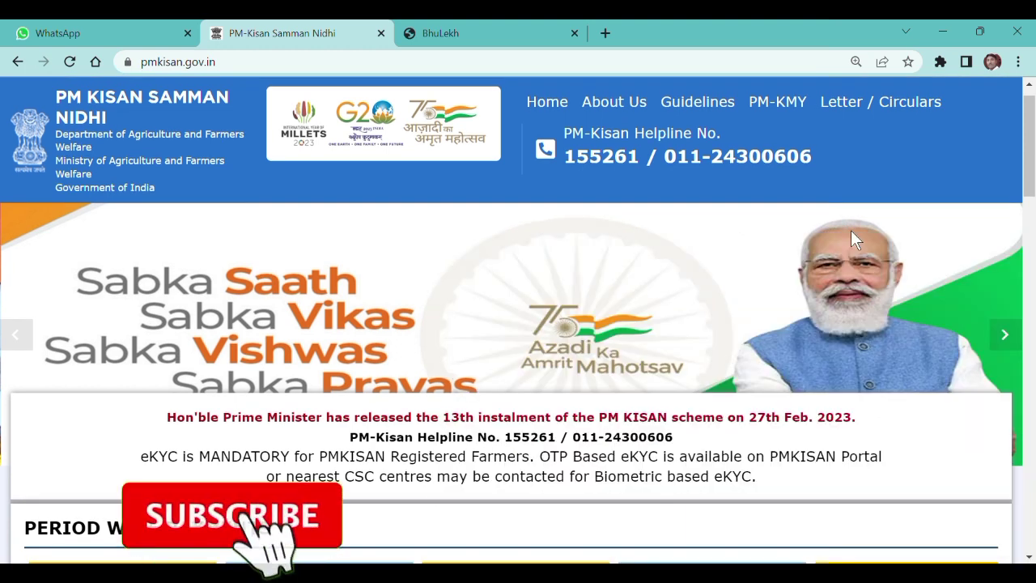
{"action": "scroll", "coordinate": [851, 230], "scroll_direction": "down", "scroll_amount": 1}
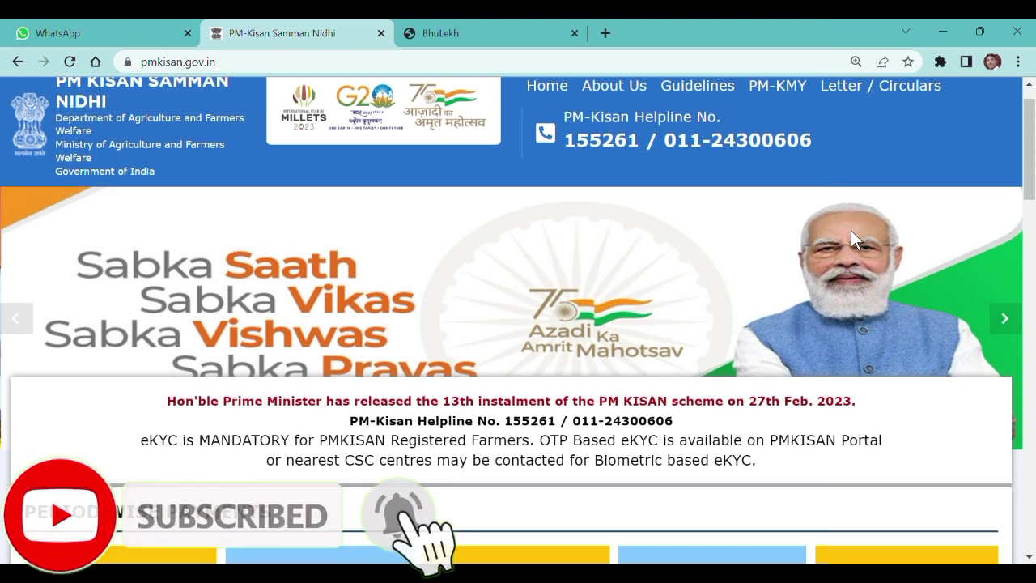
{"action": "scroll", "coordinate": [850, 229], "scroll_direction": "up", "scroll_amount": 1}
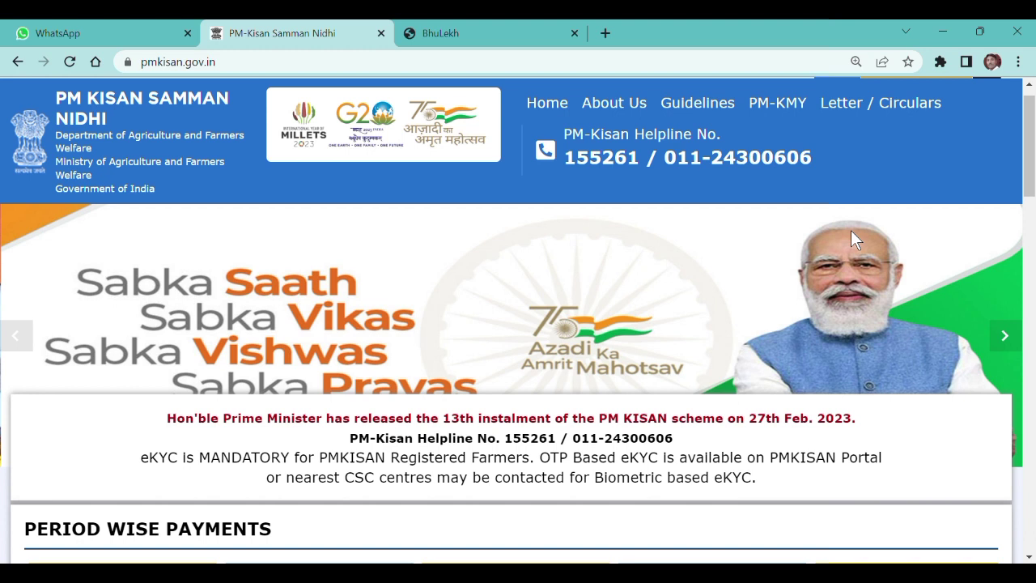
{"action": "scroll", "coordinate": [850, 230], "scroll_direction": "down", "scroll_amount": 2}
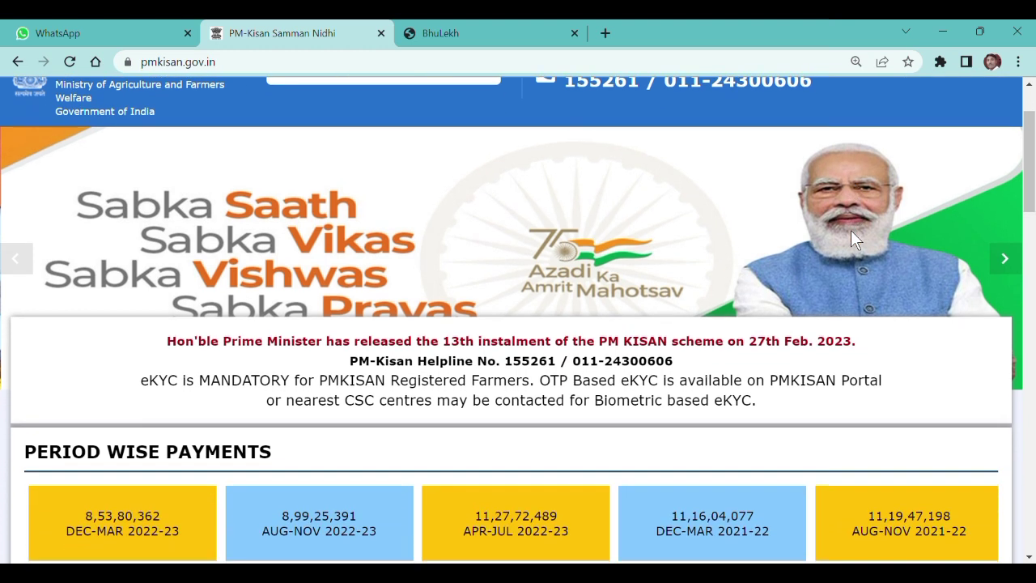
{"action": "scroll", "coordinate": [851, 232], "scroll_direction": "down", "scroll_amount": 5}
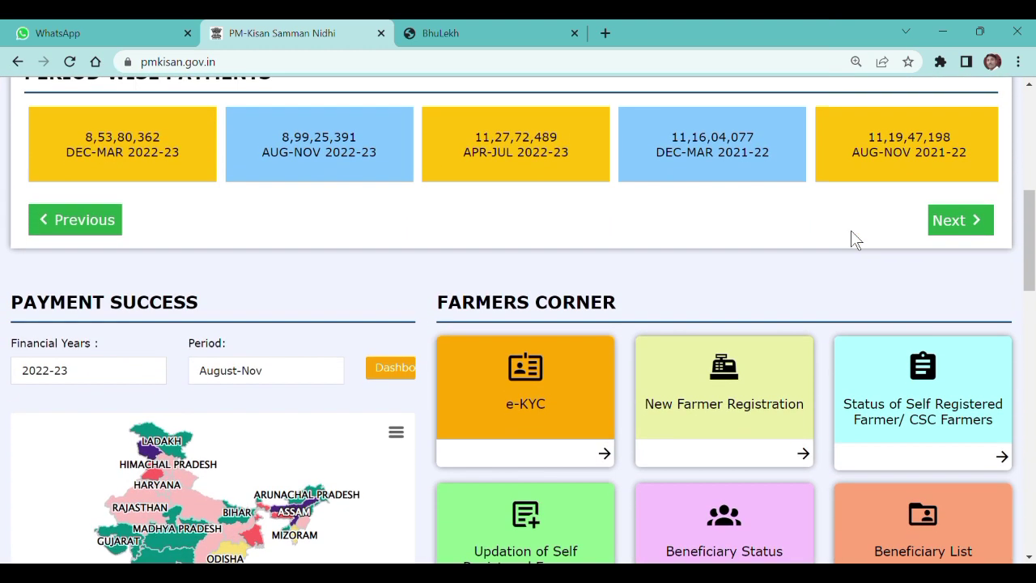
{"action": "scroll", "coordinate": [850, 230], "scroll_direction": "down", "scroll_amount": 2}
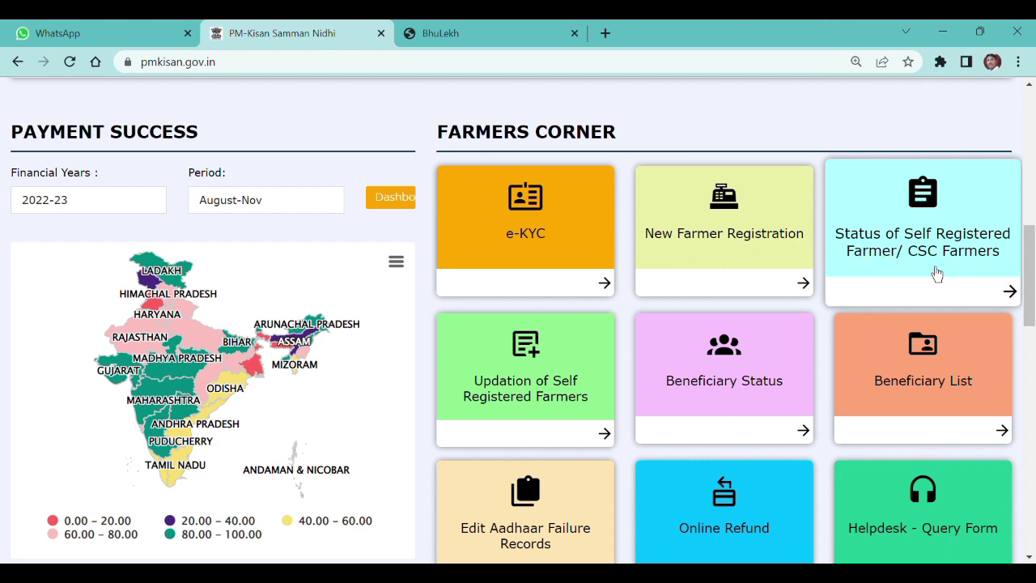
Open the 'Status of Self Registered Farmer/ CSC Farmers' page.
{"action": "left_click", "coordinate": [937, 274]}
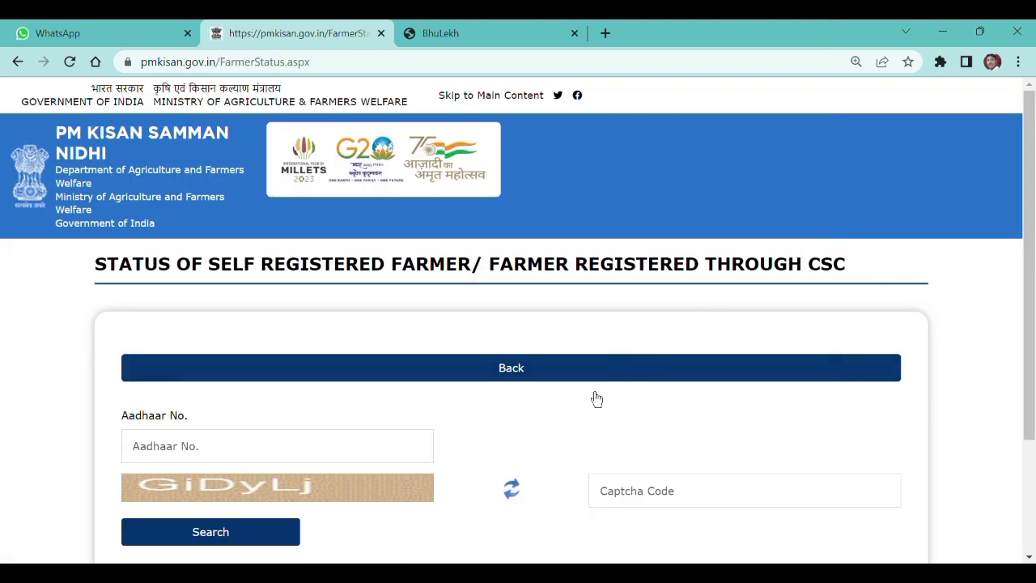
{"action": "scroll", "coordinate": [578, 410], "scroll_direction": "down", "scroll_amount": 1}
{"action": "scroll", "coordinate": [579, 416], "scroll_direction": "down", "scroll_amount": 1}
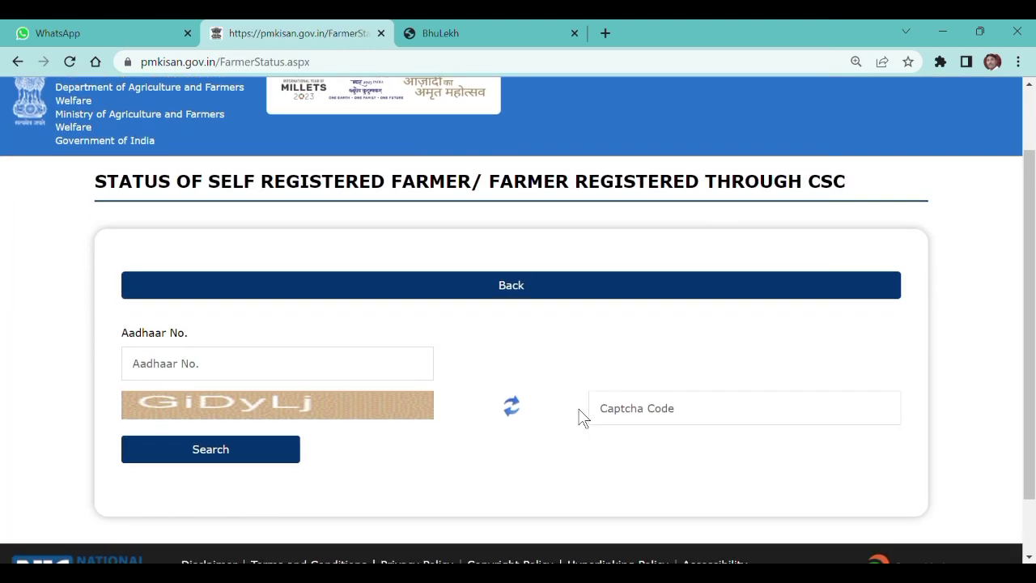
{"action": "scroll", "coordinate": [579, 417], "scroll_direction": "down", "scroll_amount": 1}
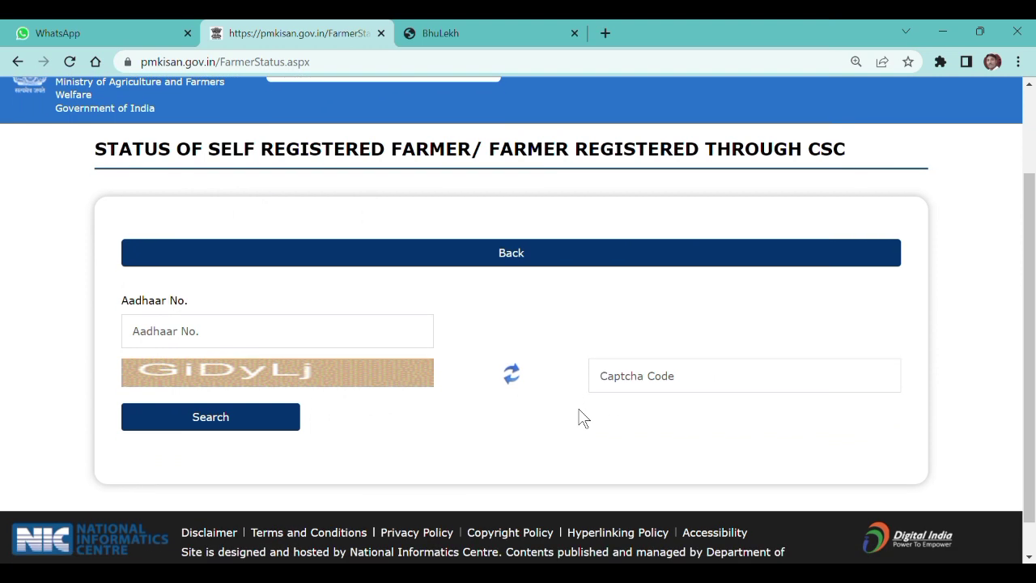
Enter the farmer's Aadhaar number and the captcha code, then search the status.
{"action": "left_click", "coordinate": [225, 340]}
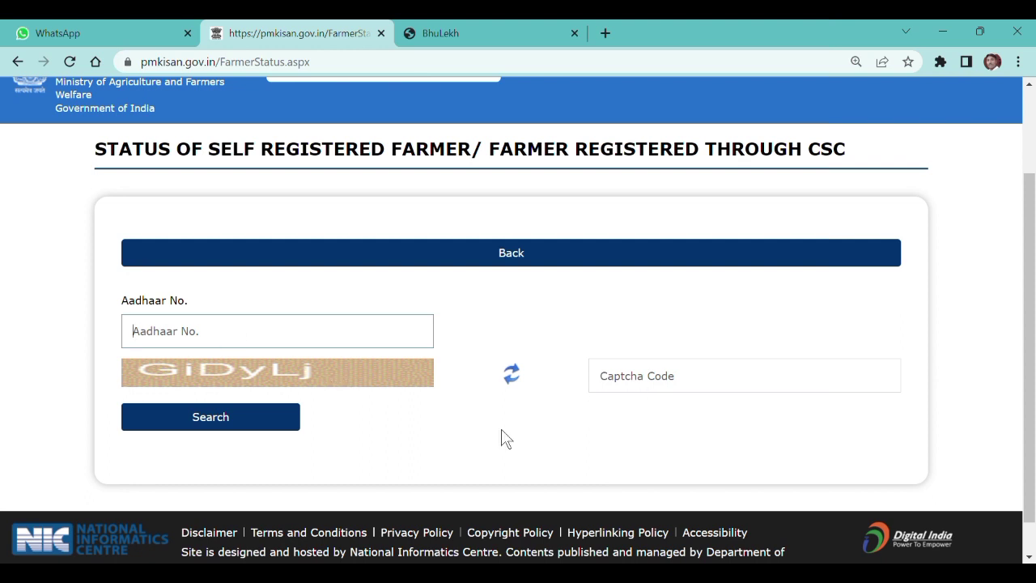
{"action": "left_click", "coordinate": [272, 437]}
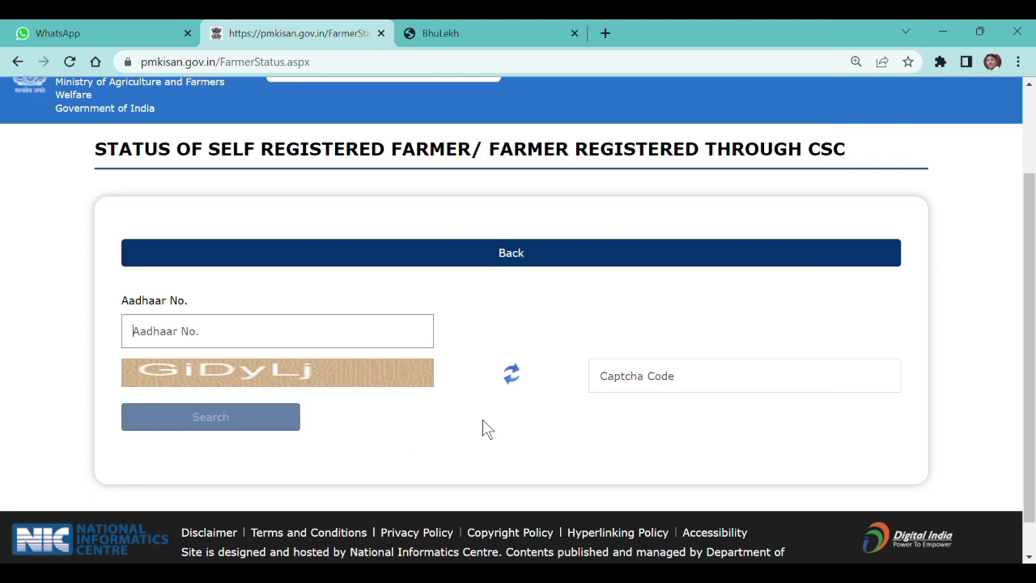
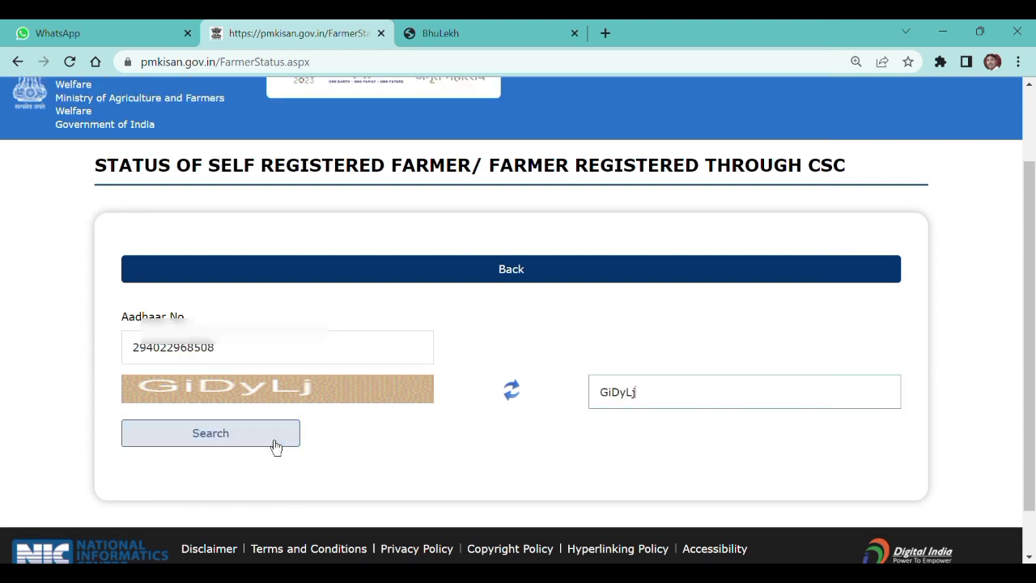
{"action": "left_click", "coordinate": [274, 446]}
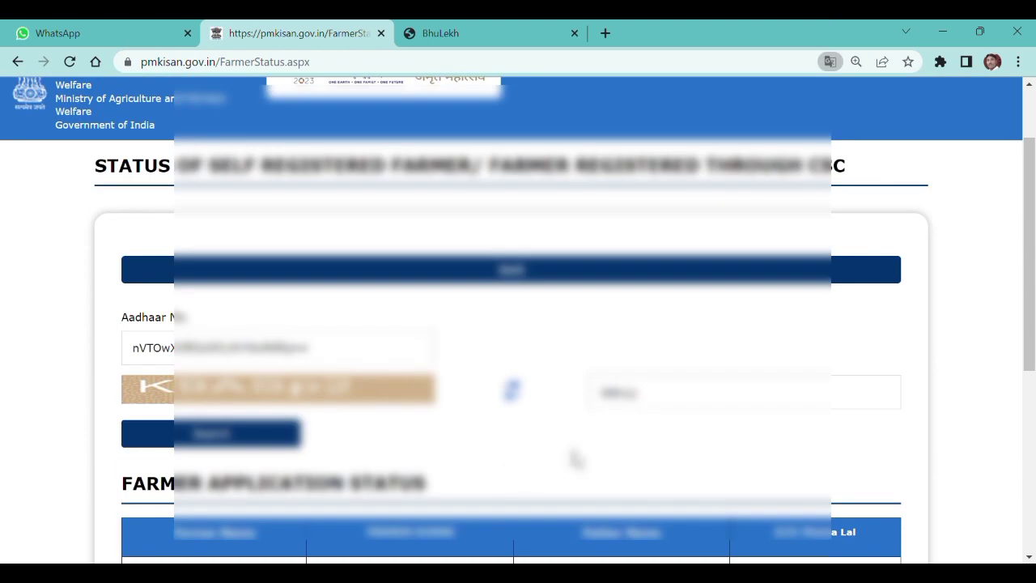
Read the application status, Rejected By District for Sitapur, Uttar Pradesh, then go back.
{"action": "scroll", "coordinate": [573, 459], "scroll_direction": "down", "scroll_amount": 4}
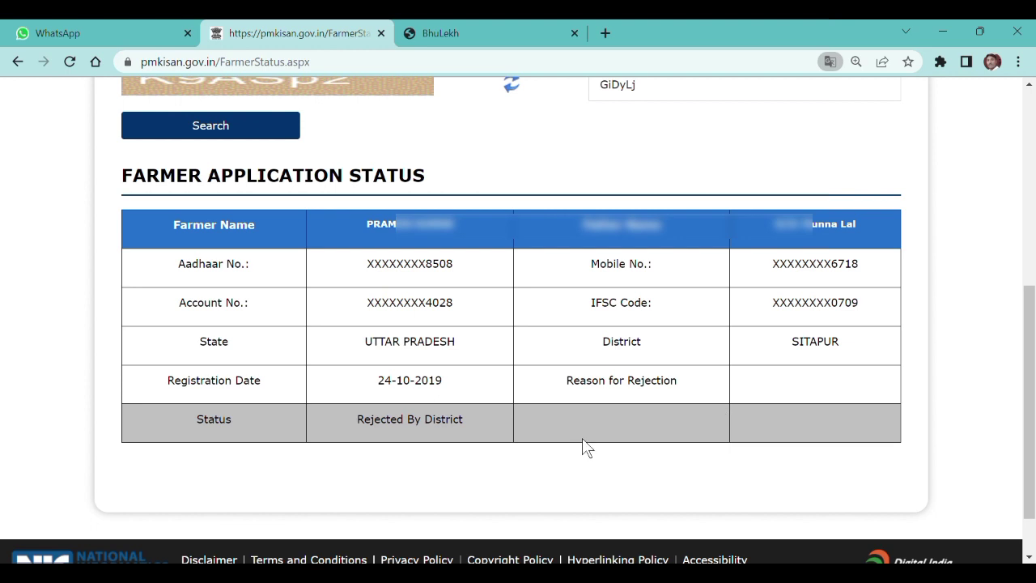
{"action": "scroll", "coordinate": [582, 438], "scroll_direction": "up", "scroll_amount": 4}
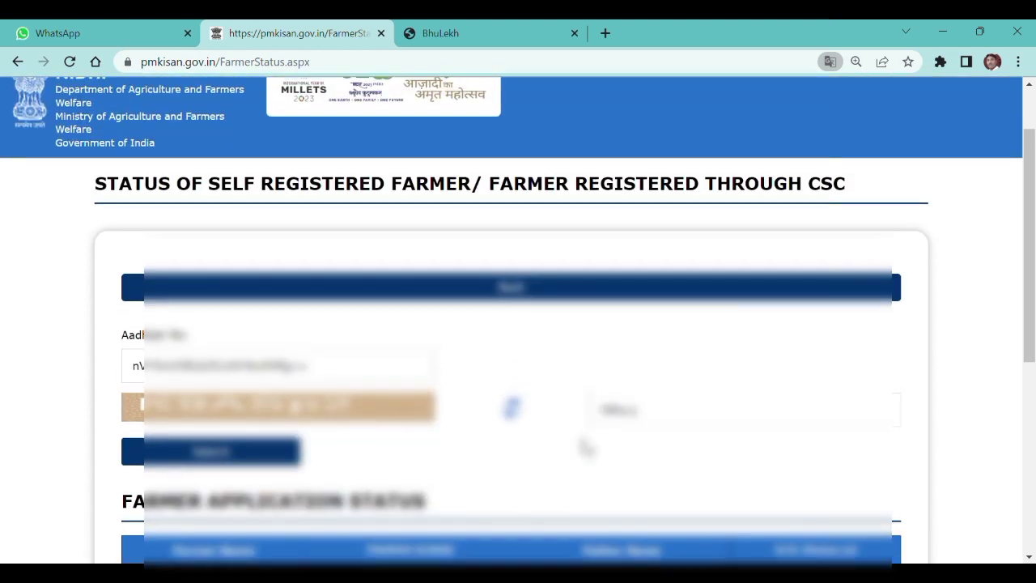
{"action": "left_click", "coordinate": [520, 296]}
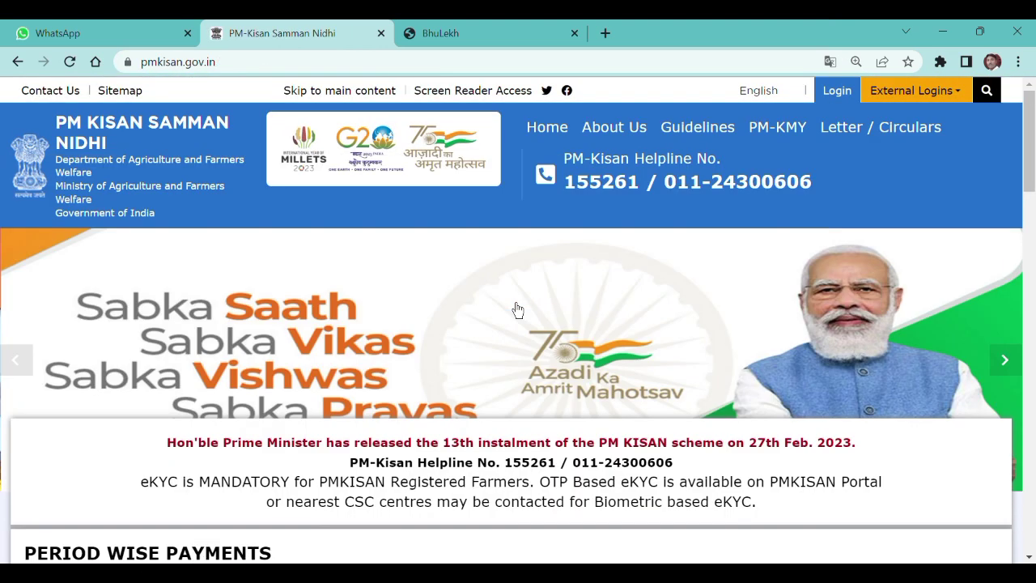
Scroll the home page to the Farmers Corner tiles showing Updation of Self Registered Farmers.
{"action": "scroll", "coordinate": [518, 310], "scroll_direction": "down", "scroll_amount": 7}
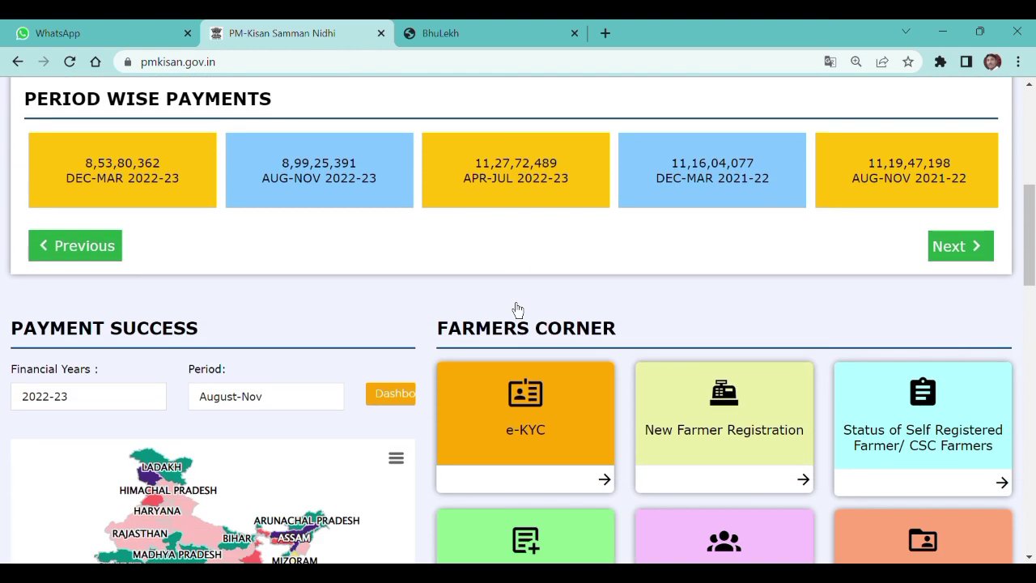
{"action": "scroll", "coordinate": [518, 310], "scroll_direction": "down", "scroll_amount": 1}
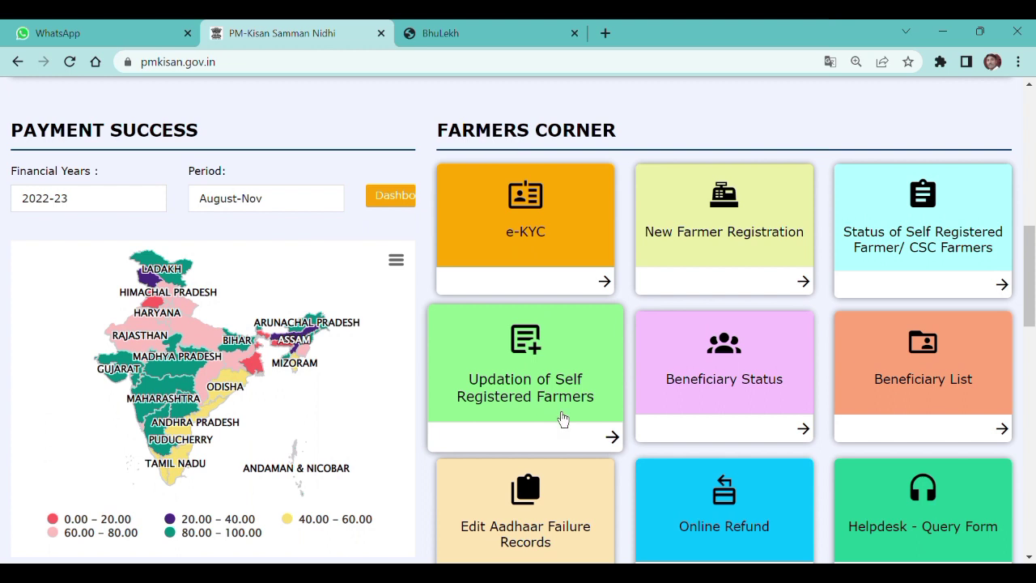
Open Updation of Self Registered Farmers and search the farmer's Aadhaar number to reveal the registered mobile.
{"action": "left_click", "coordinate": [562, 417]}
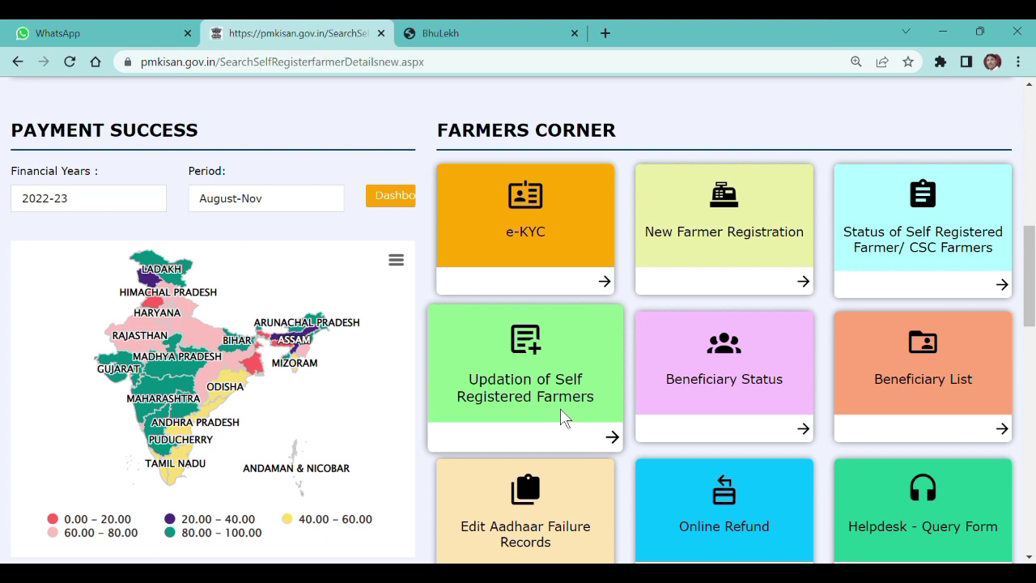
{"action": "scroll", "coordinate": [564, 417], "scroll_direction": "down", "scroll_amount": 2}
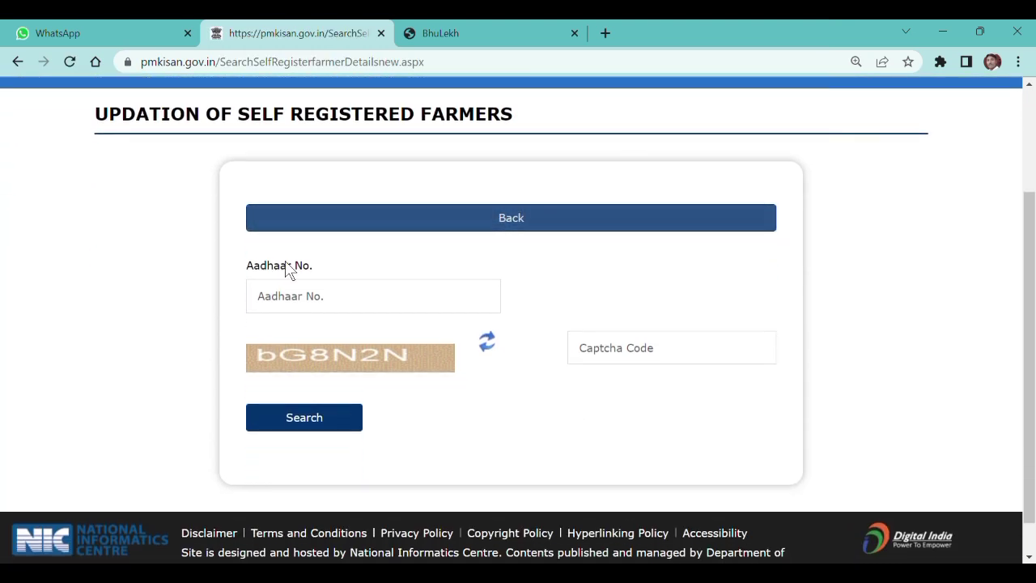
{"action": "left_click", "coordinate": [318, 303]}
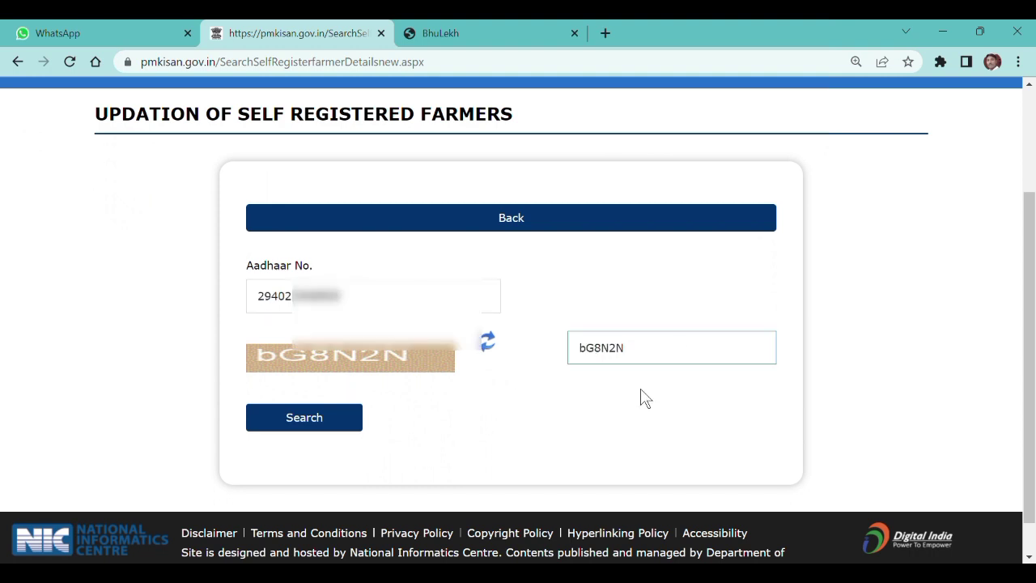
{"action": "scroll", "coordinate": [637, 396], "scroll_direction": "down", "scroll_amount": 1}
{"action": "scroll", "coordinate": [637, 395], "scroll_direction": "up", "scroll_amount": 1}
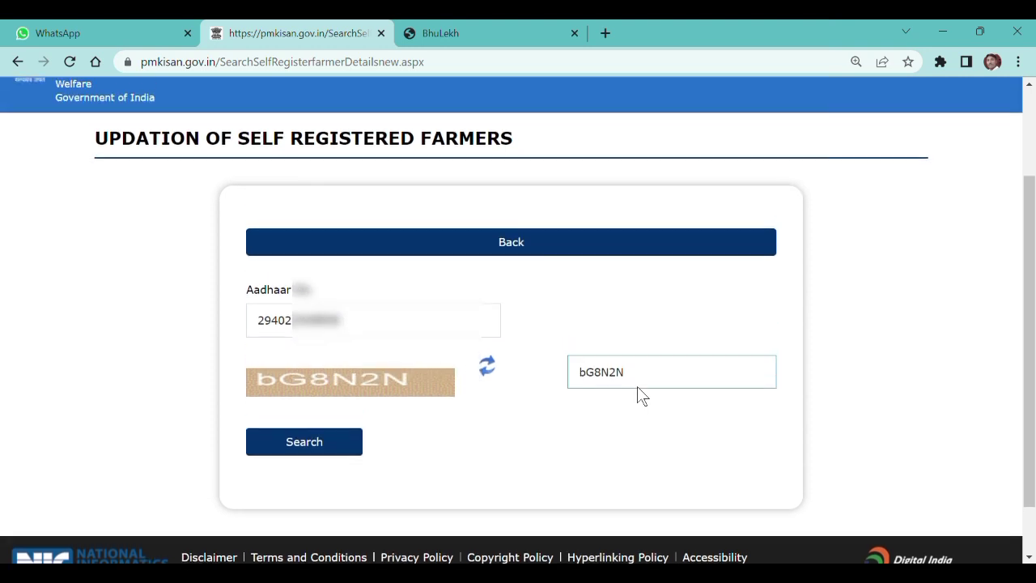
{"action": "scroll", "coordinate": [637, 396], "scroll_direction": "down", "scroll_amount": 1}
{"action": "scroll", "coordinate": [639, 396], "scroll_direction": "down", "scroll_amount": 1}
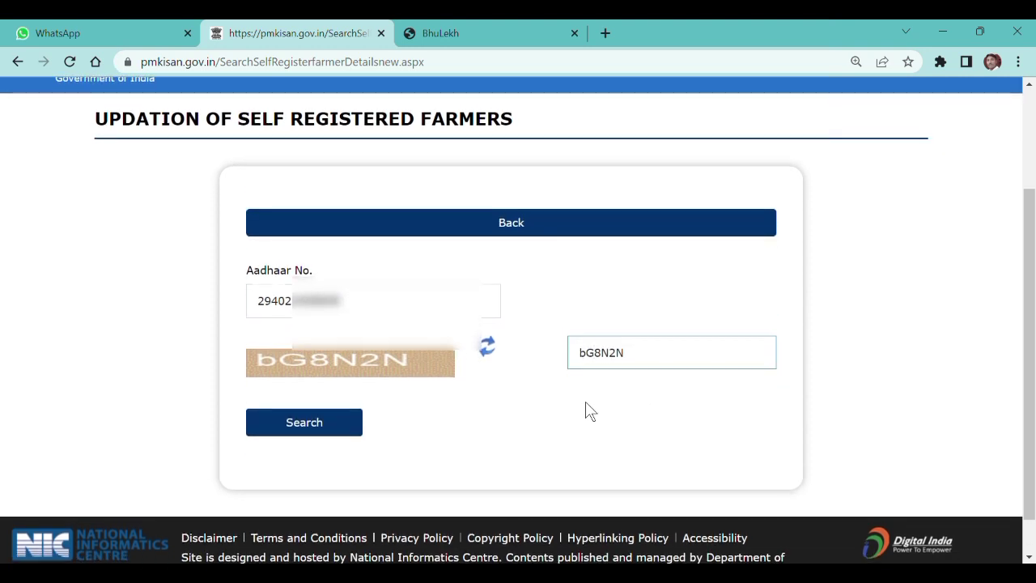
{"action": "left_click", "coordinate": [310, 437]}
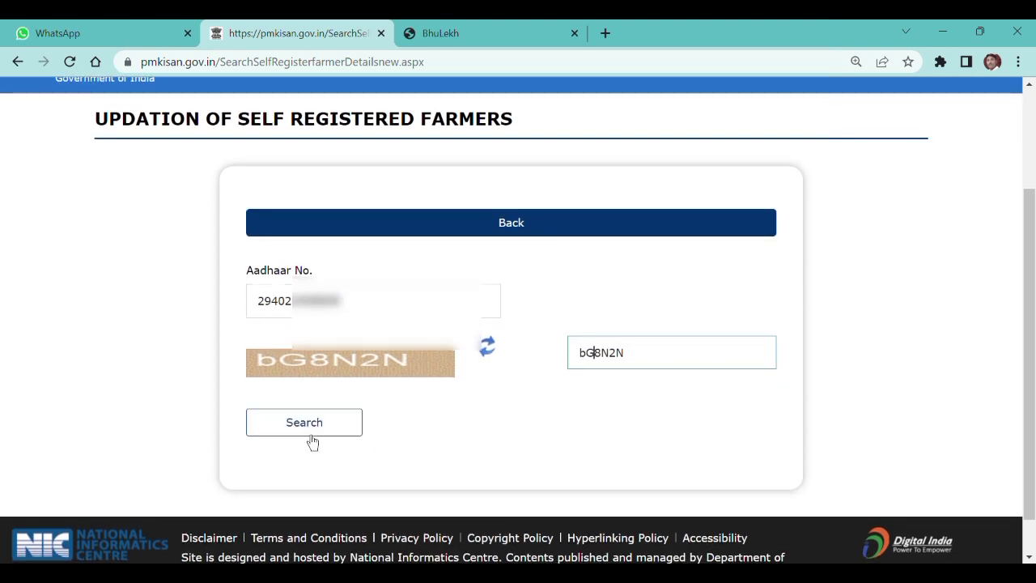
{"action": "left_click", "coordinate": [310, 437]}
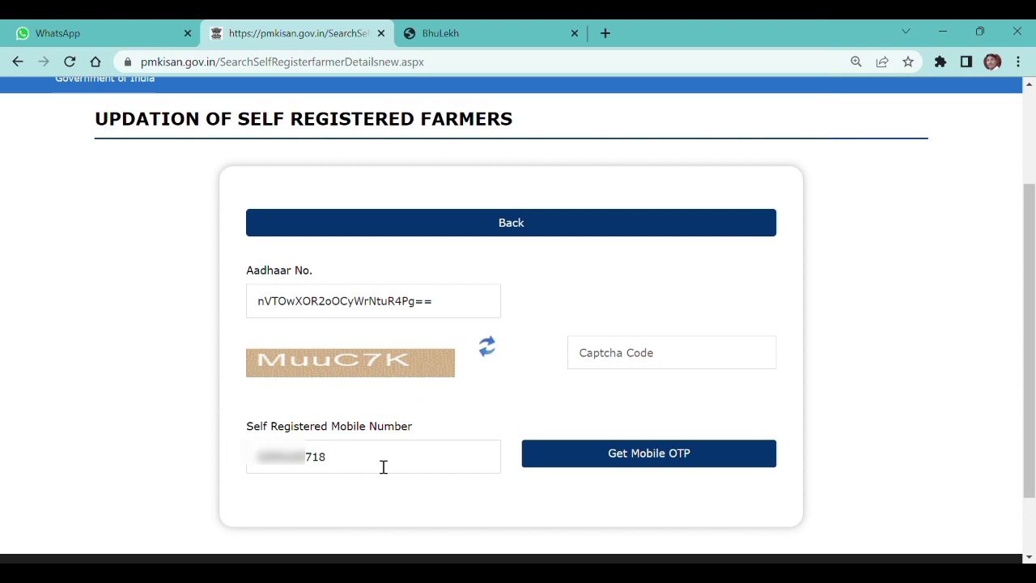
Enter captcha MuuC7K and request the OTP on the registered mobile.
{"action": "left_click", "coordinate": [602, 364]}
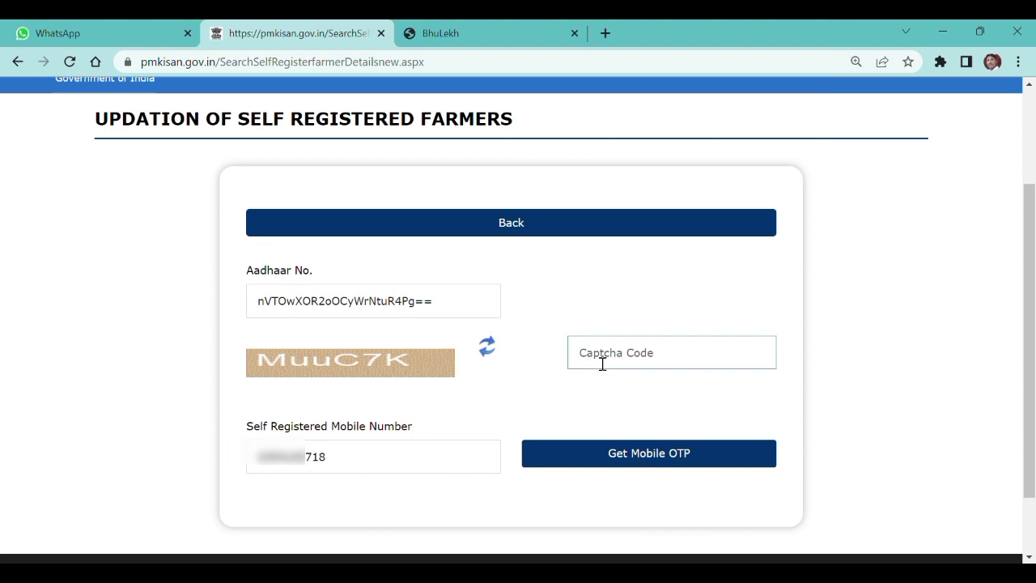
{"action": "type", "text": "MuuC7K"}
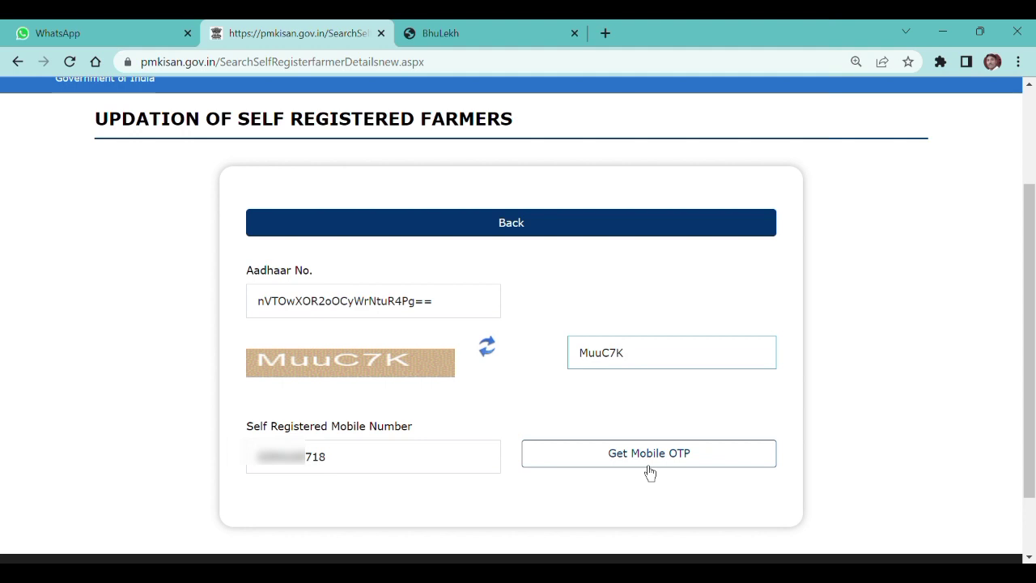
{"action": "left_click", "coordinate": [648, 468]}
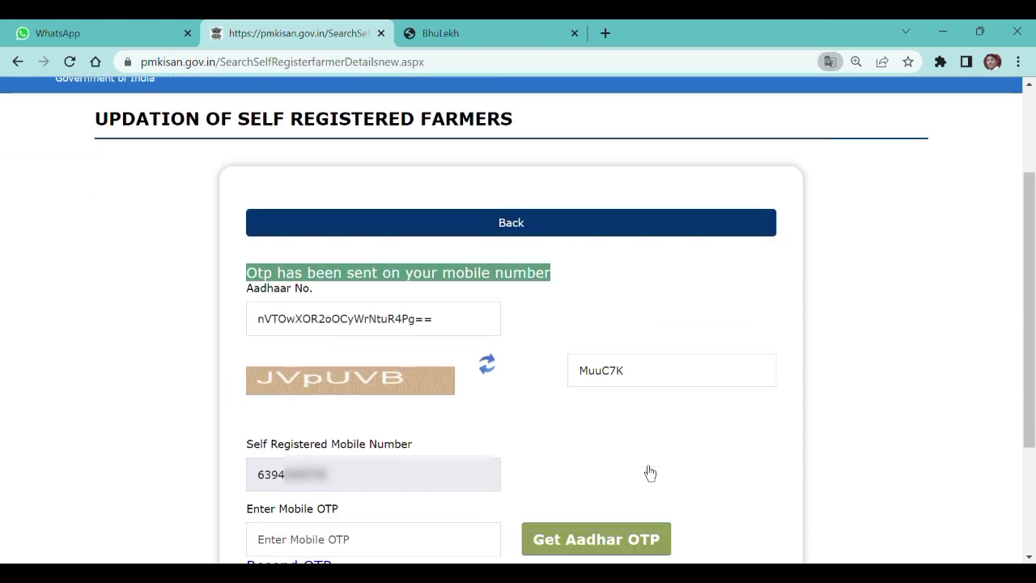
Enter the received Aadhaar OTP and submit it for authentication.
{"action": "scroll", "coordinate": [650, 473], "scroll_direction": "down", "scroll_amount": 2}
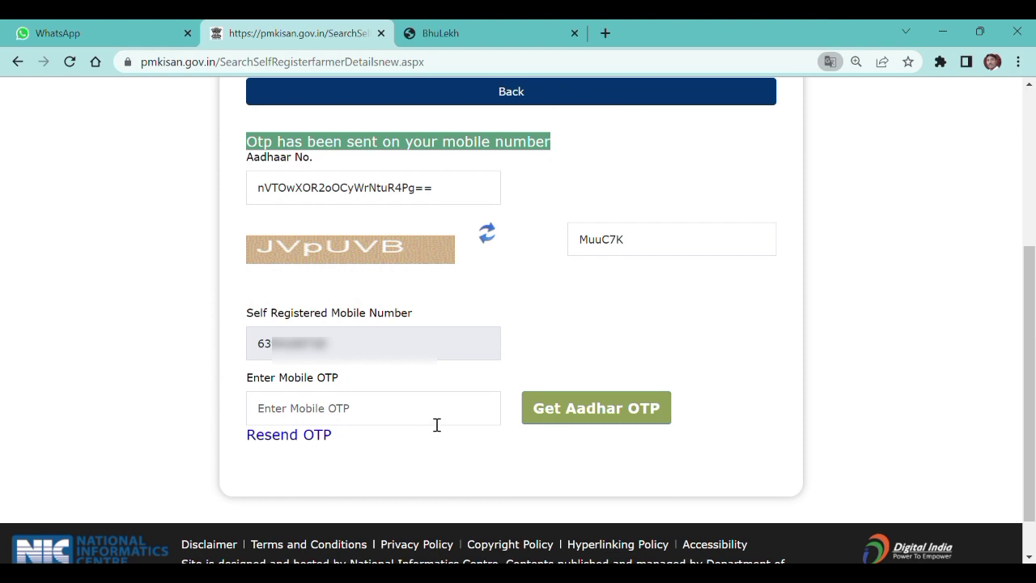
{"action": "left_click", "coordinate": [407, 411]}
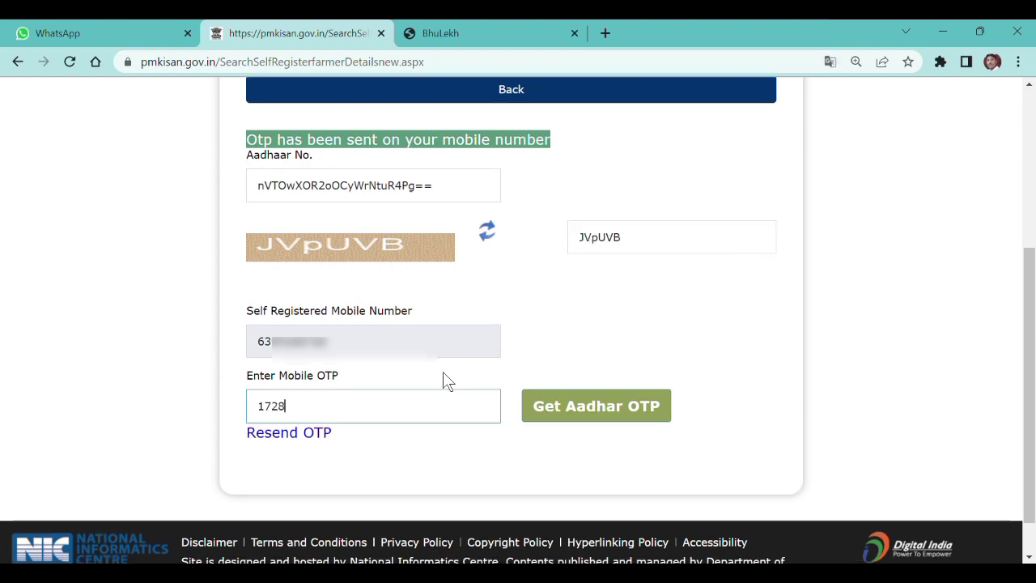
{"action": "left_click", "coordinate": [622, 427]}
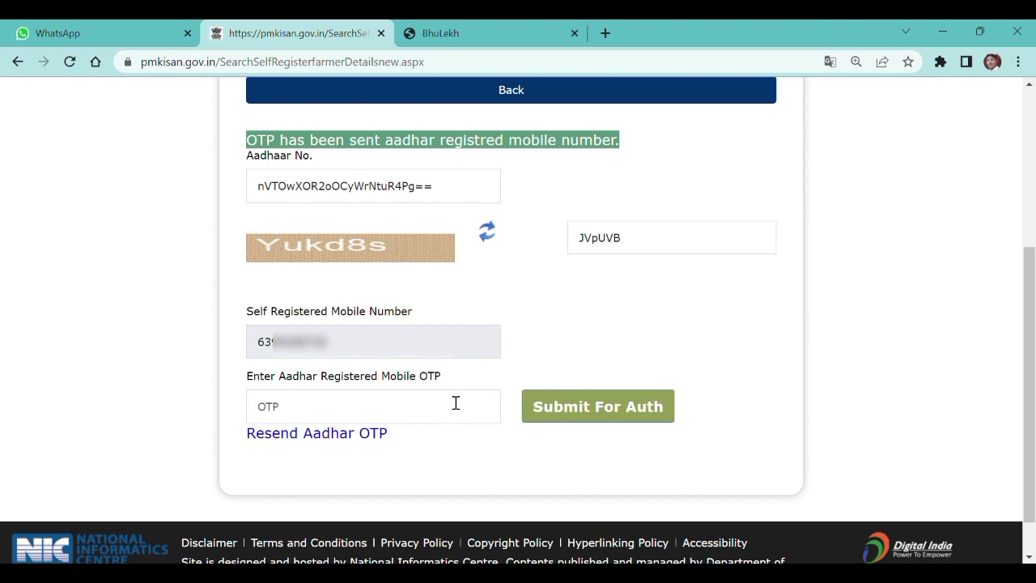
{"action": "left_click", "coordinate": [403, 414]}
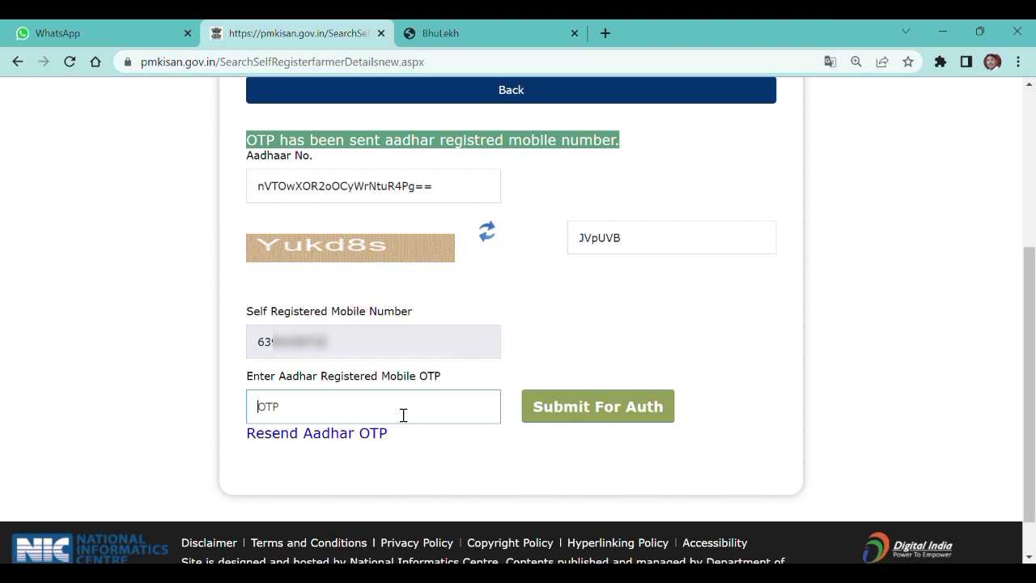
{"action": "left_click", "coordinate": [617, 417]}
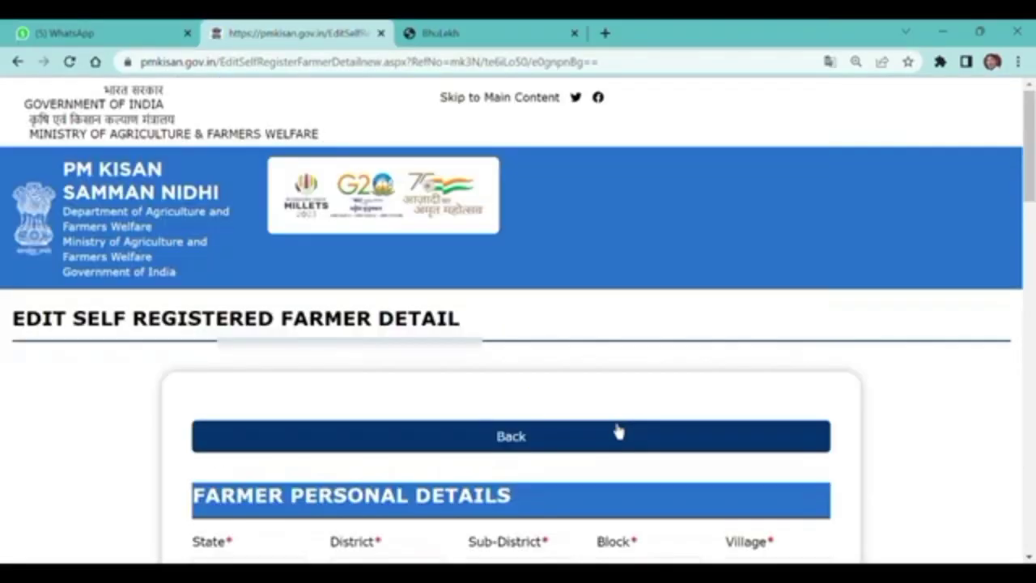
Choose sub-district Sidhauli, block KASMANDA and village Dularpur in the farmer form.
{"action": "scroll", "coordinate": [617, 431], "scroll_direction": "down", "scroll_amount": 3}
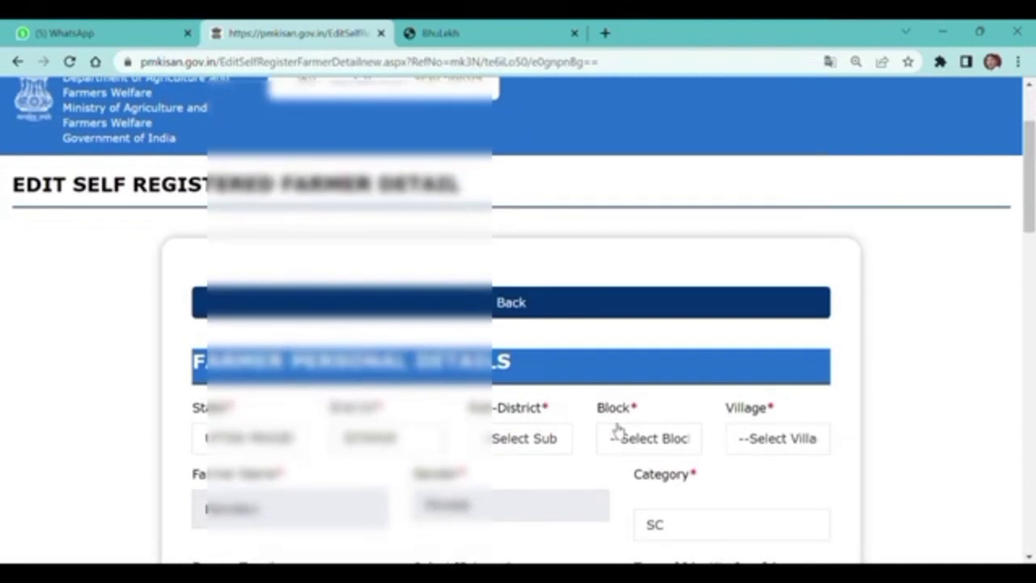
{"action": "scroll", "coordinate": [618, 430], "scroll_direction": "down", "scroll_amount": 3}
{"action": "scroll", "coordinate": [618, 431], "scroll_direction": "up", "scroll_amount": 1}
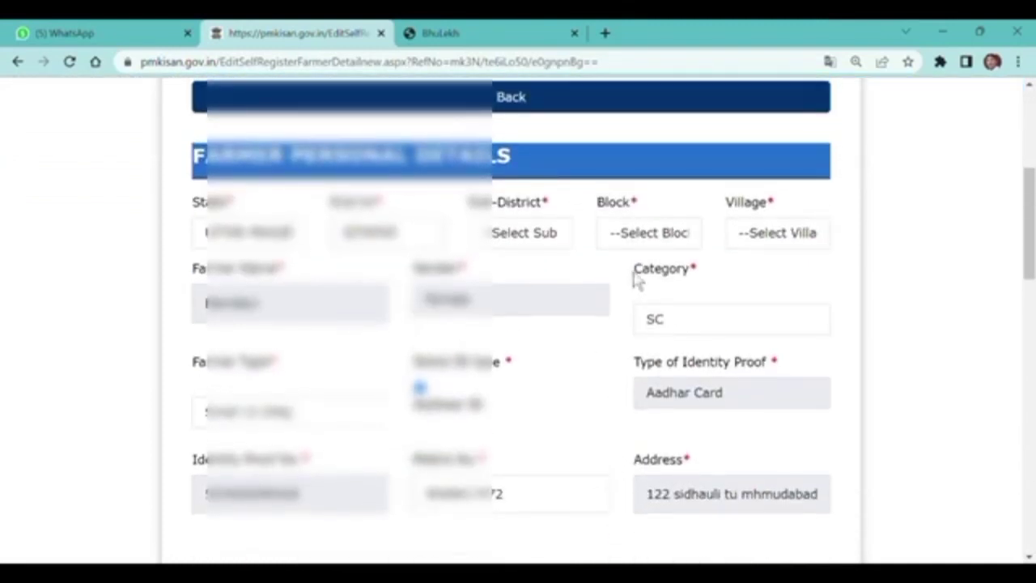
{"action": "left_click", "coordinate": [567, 251]}
{"action": "left_click", "coordinate": [525, 367]}
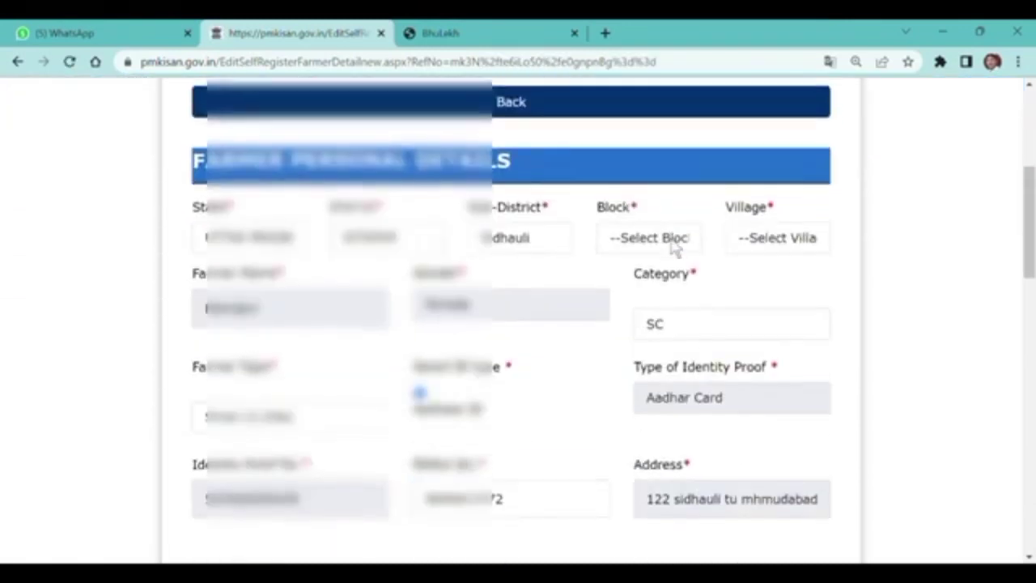
{"action": "left_click", "coordinate": [599, 246]}
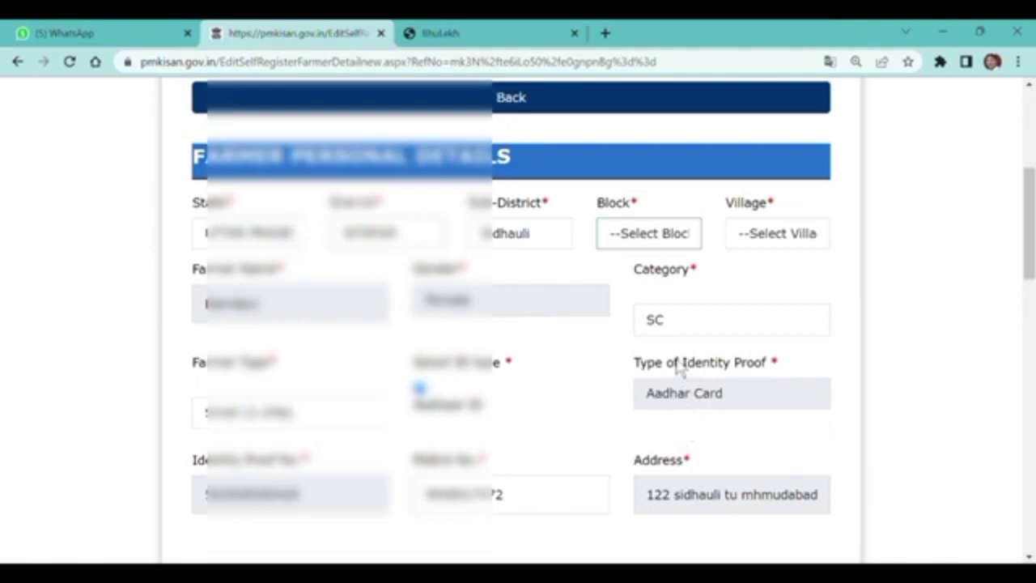
{"action": "key", "text": "Down"}
{"action": "scroll", "coordinate": [678, 366], "scroll_direction": "down", "scroll_amount": 3}
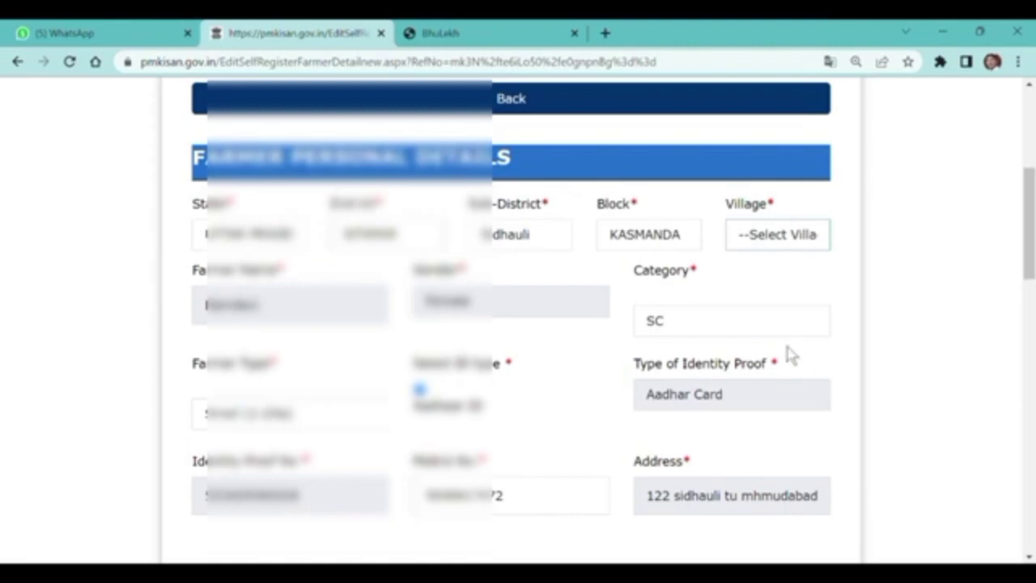
{"action": "key", "text": "Down"}
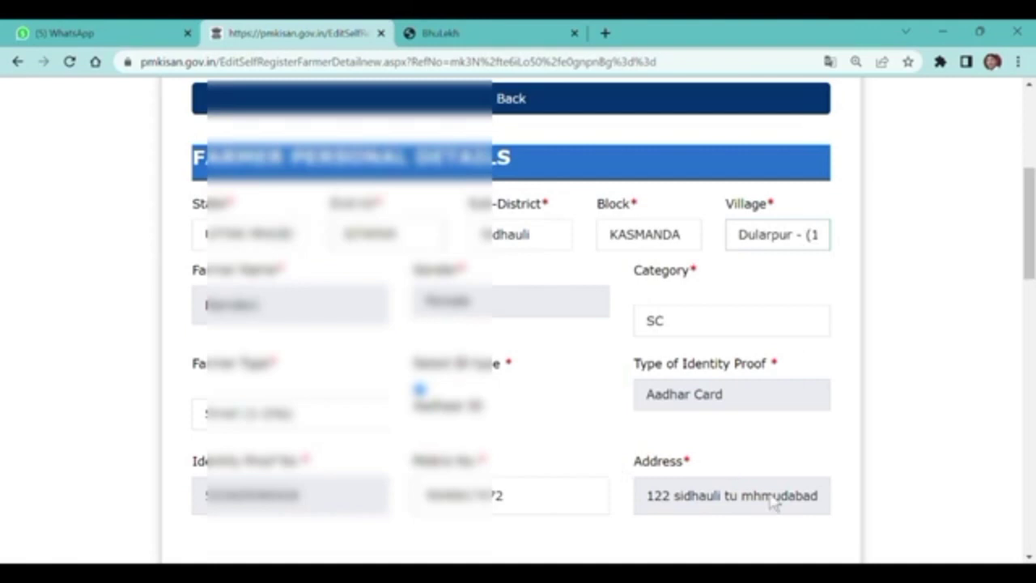
{"action": "scroll", "coordinate": [793, 524], "scroll_direction": "down", "scroll_amount": 5}
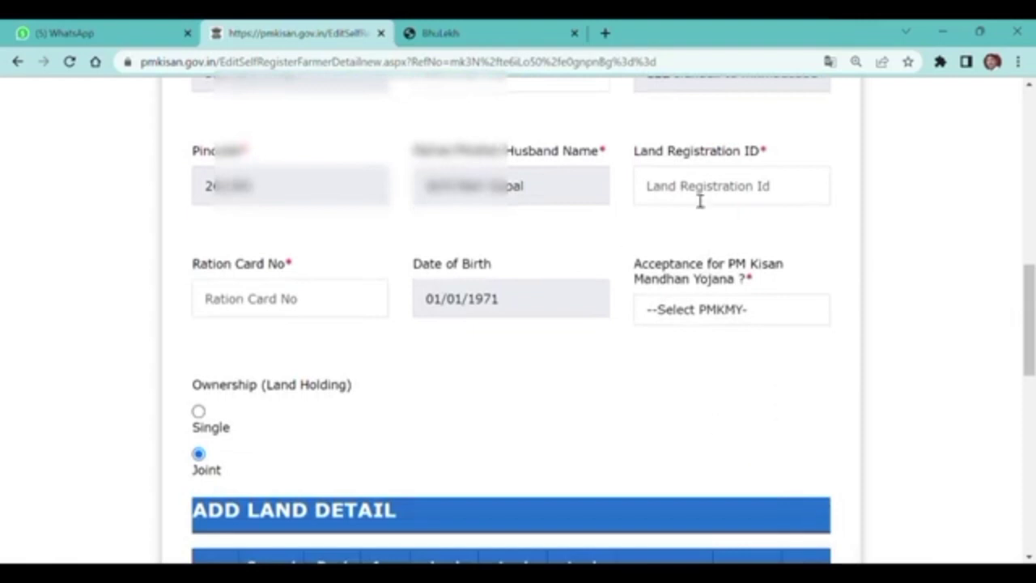
Switch to the Bhulekh Uttar Pradesh land-records tab.
{"action": "left_click", "coordinate": [505, 45]}
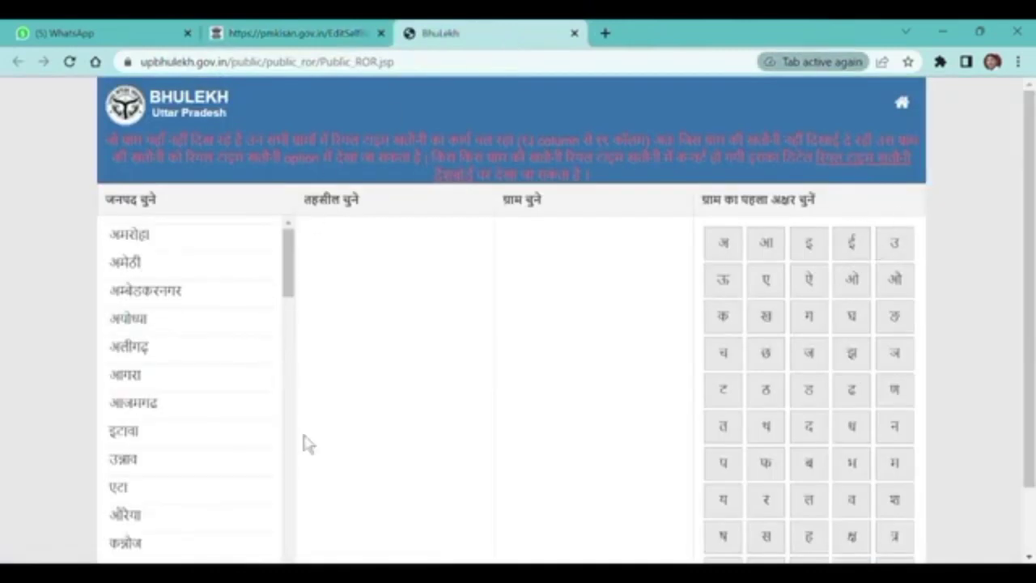
Select district सीतापुर, tehsil सिधौली and village दुलारपुर in Bhulekh.
{"action": "scroll", "coordinate": [268, 472], "scroll_direction": "down", "scroll_amount": 20}
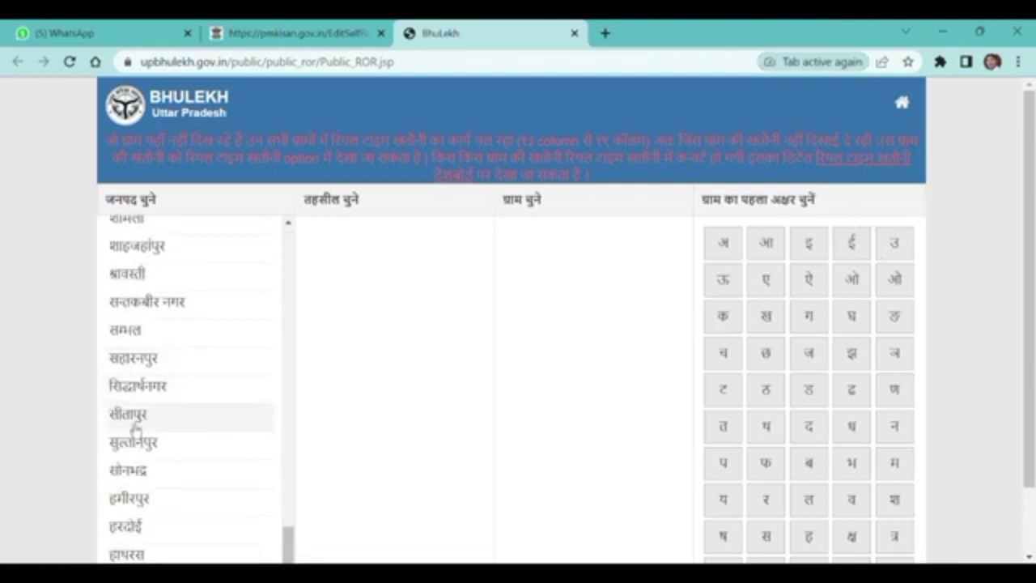
{"action": "left_click", "coordinate": [133, 421]}
{"action": "left_click", "coordinate": [340, 387]}
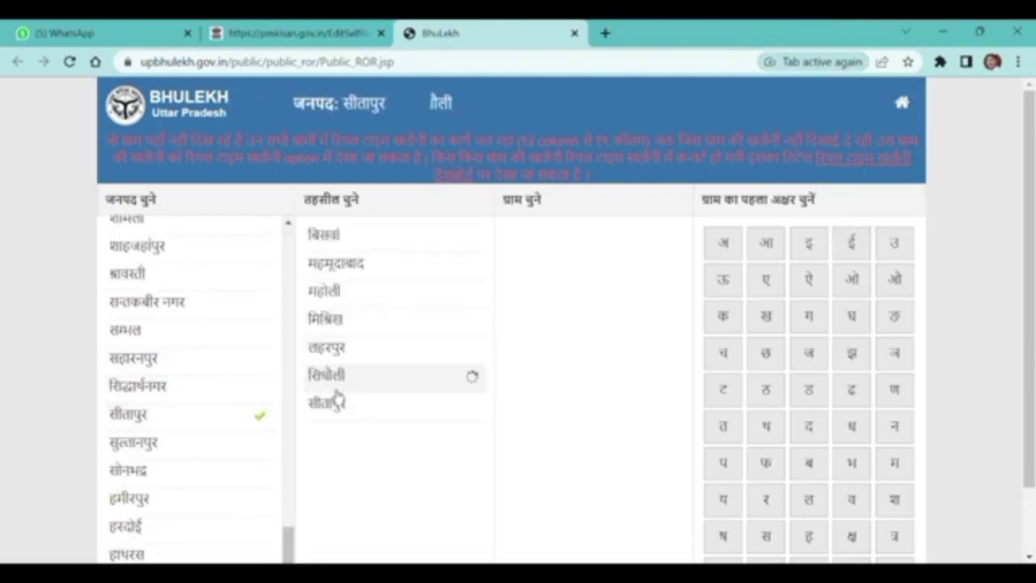
{"action": "left_click", "coordinate": [814, 438]}
{"action": "left_click", "coordinate": [538, 472]}
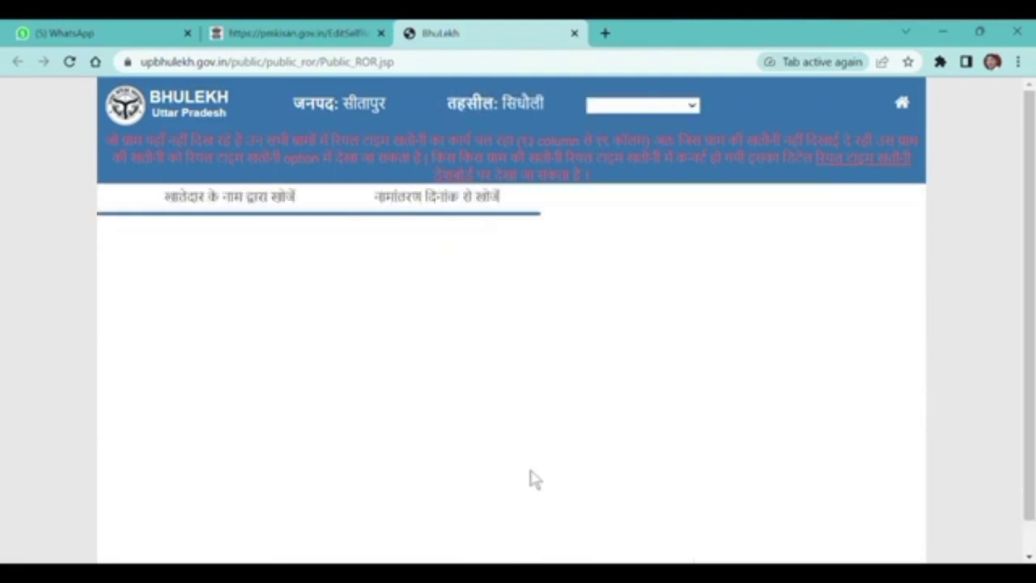
Search khasra number 82, select its land record number, and return to the PM-Kisan form.
{"action": "left_click", "coordinate": [620, 209]}
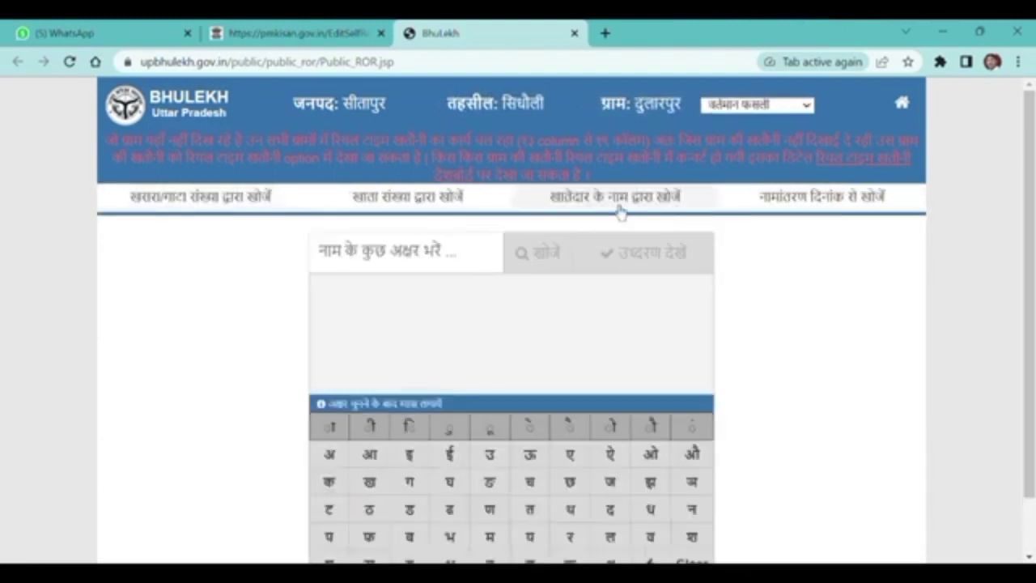
{"action": "left_click", "coordinate": [249, 205]}
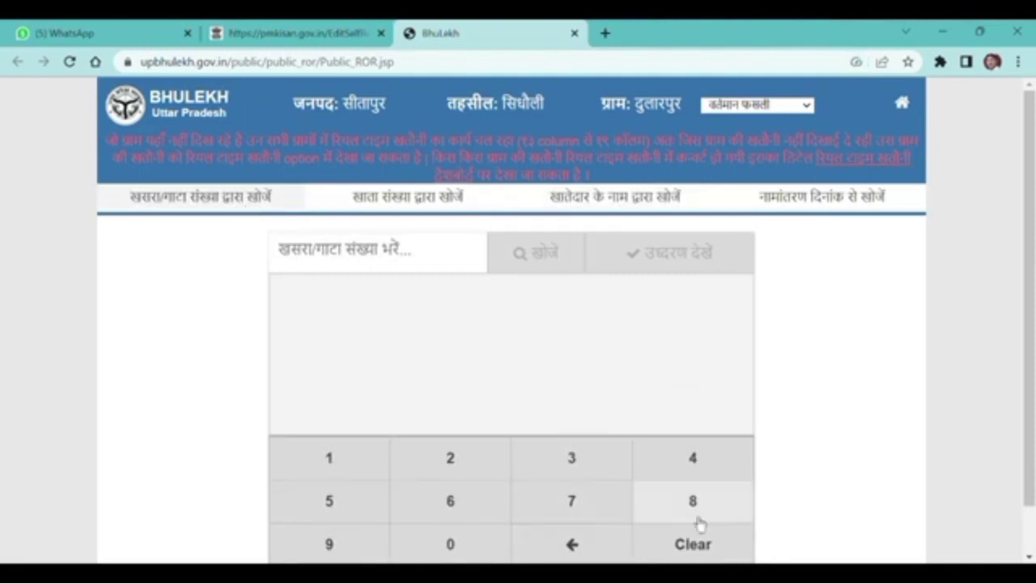
{"action": "left_click", "coordinate": [657, 509]}
{"action": "left_click", "coordinate": [462, 467]}
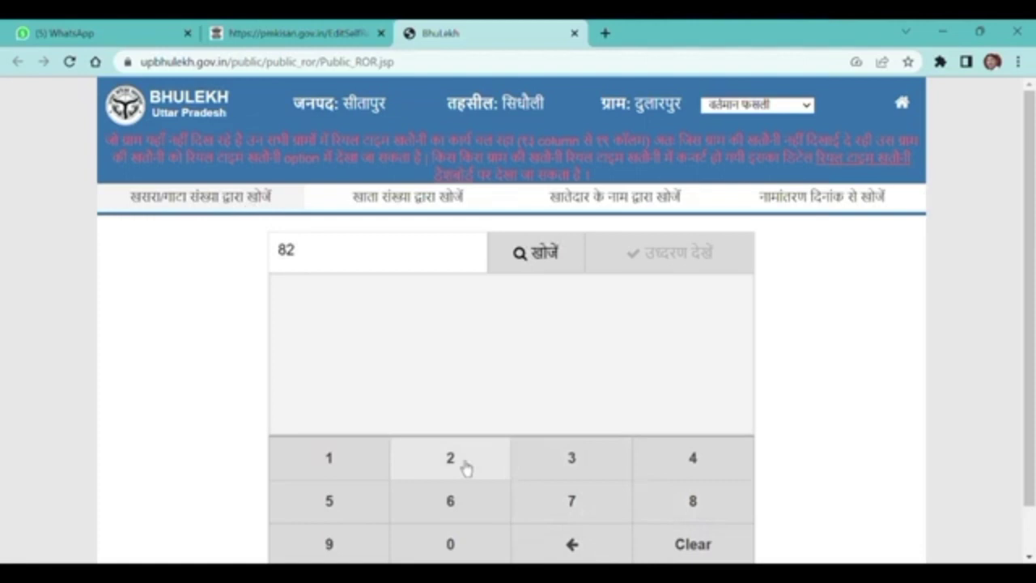
{"action": "left_click", "coordinate": [556, 272]}
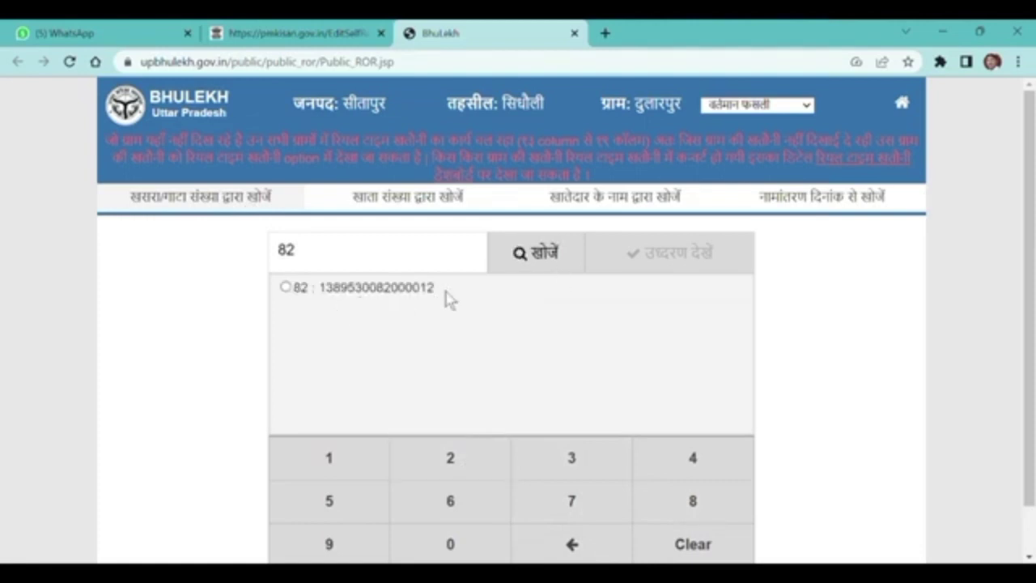
{"action": "mouse_move", "coordinate": [448, 296]}
{"action": "left_mouse_down"}
{"action": "mouse_move", "coordinate": [331, 297]}
{"action": "mouse_move", "coordinate": [441, 299]}
{"action": "left_mouse_up"}
{"action": "key", "text": "ctrl+c"}
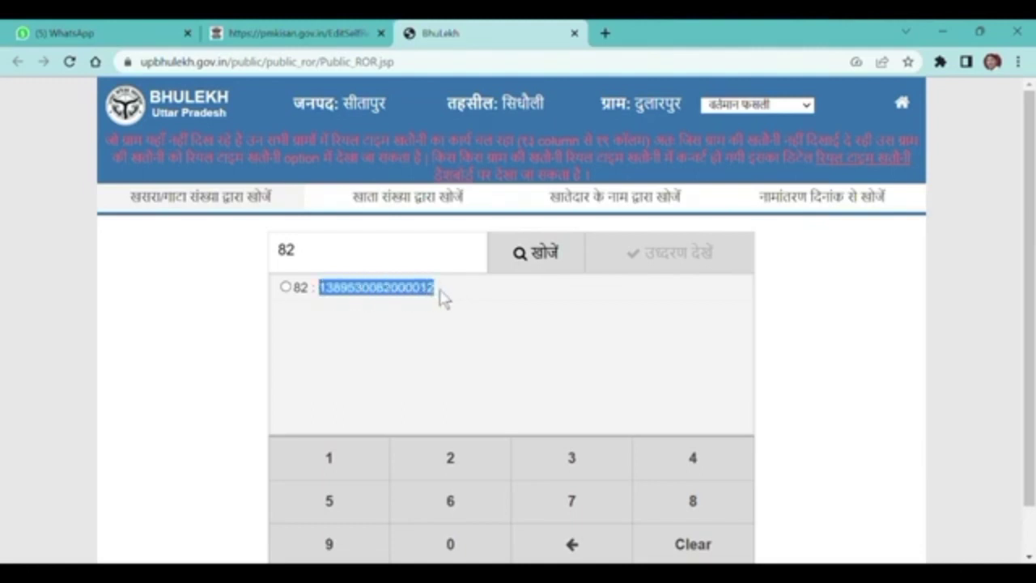
{"action": "left_click", "coordinate": [316, 37]}
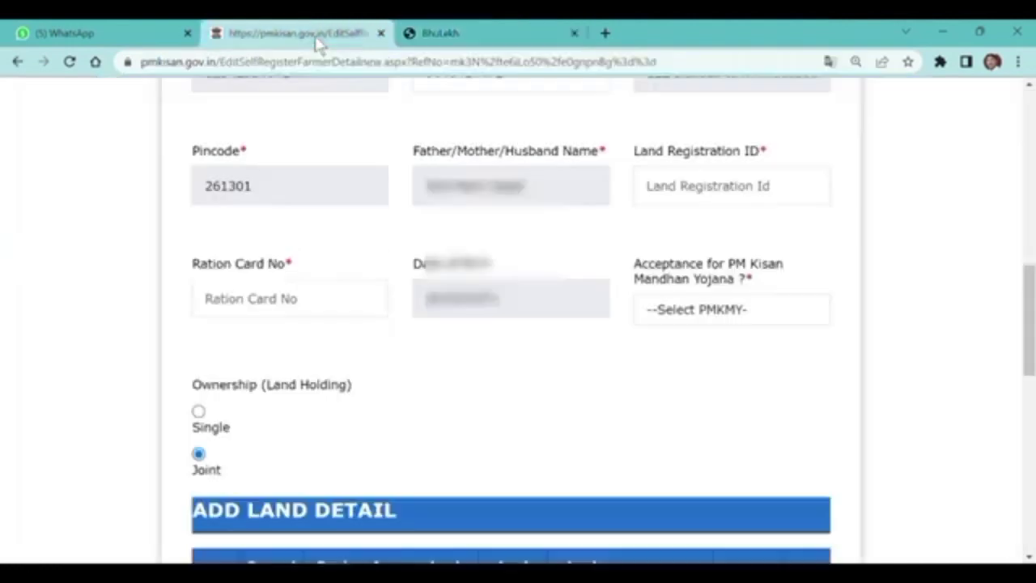
{"action": "left_click", "coordinate": [676, 188]}
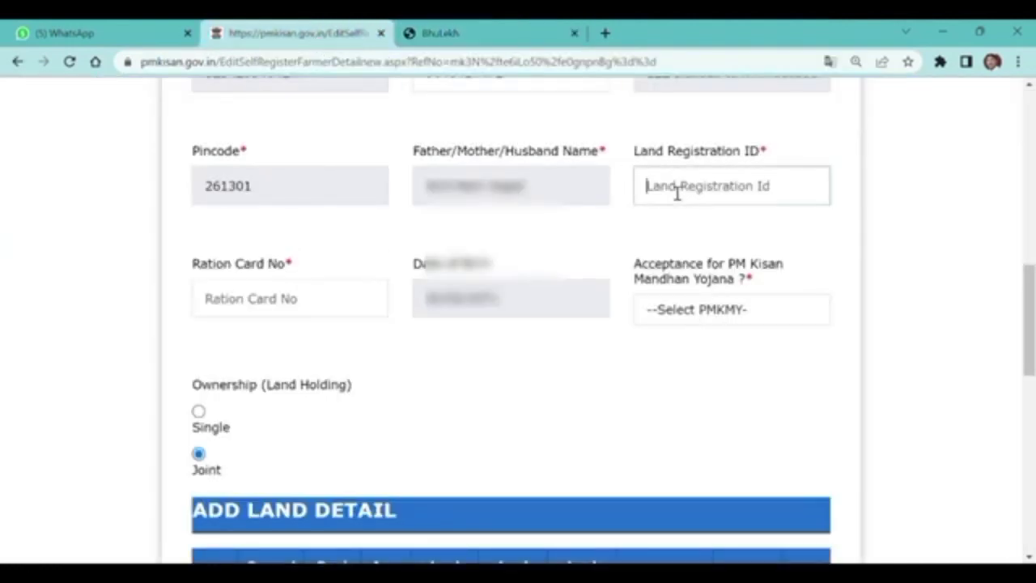
{"action": "key", "text": "ctrl+v"}
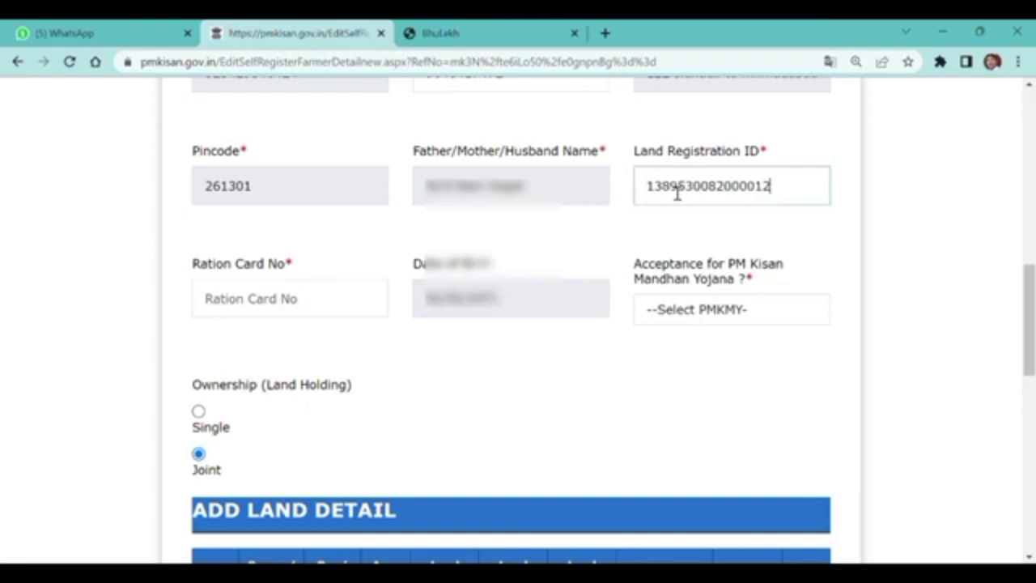
{"action": "left_click", "coordinate": [302, 305]}
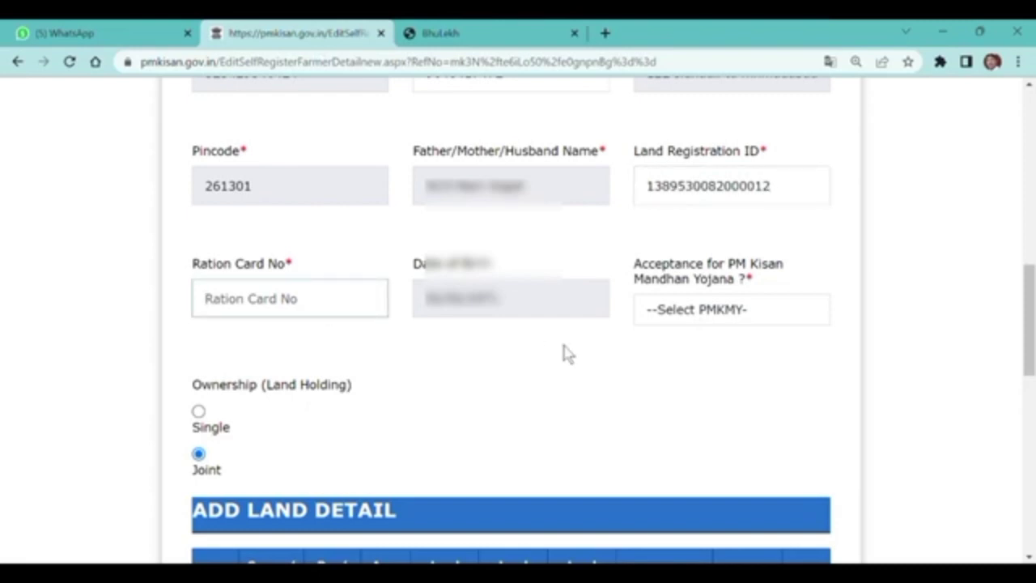
{"action": "left_click", "coordinate": [684, 323]}
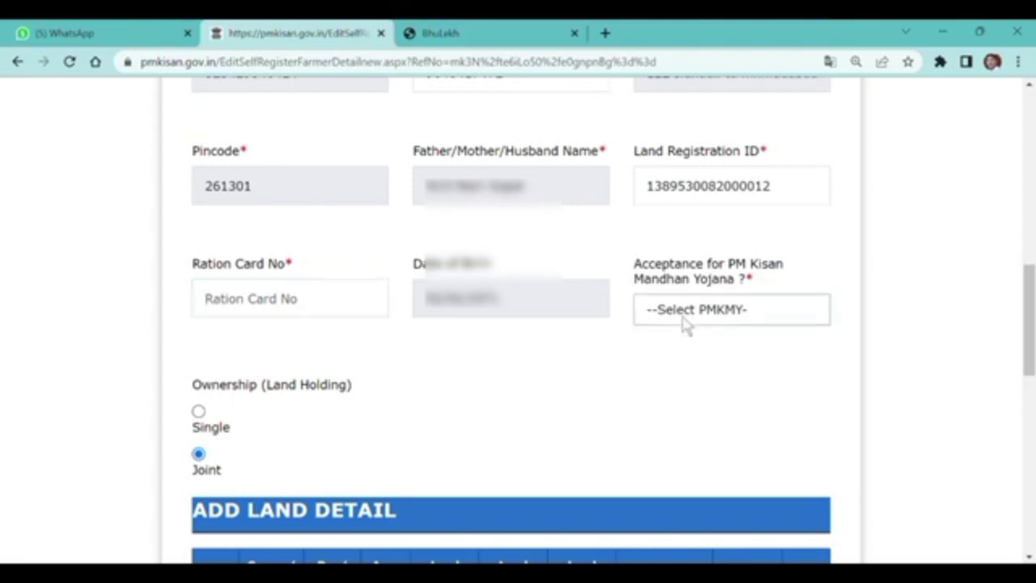
{"action": "left_click", "coordinate": [665, 375]}
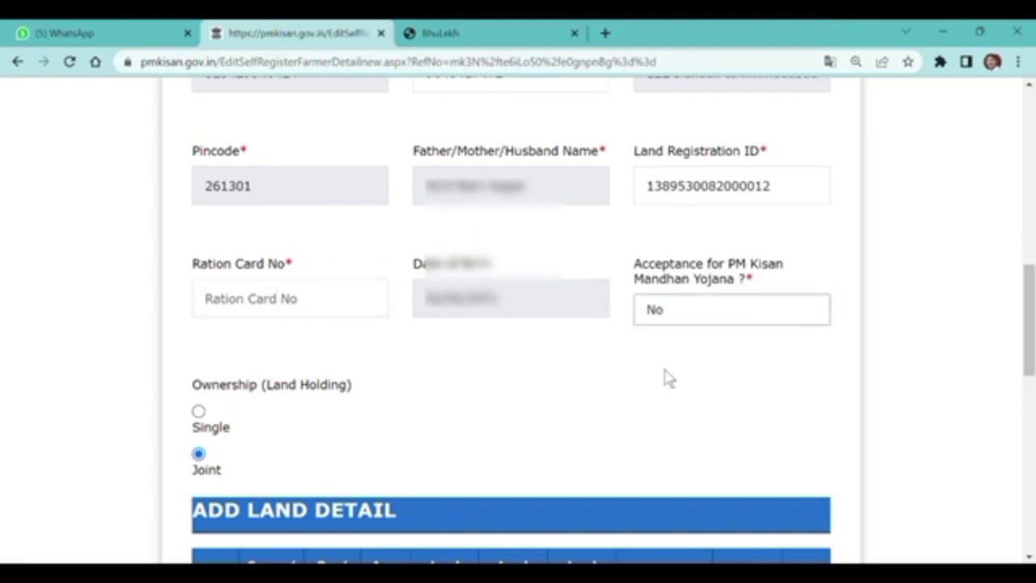
{"action": "left_click", "coordinate": [303, 302]}
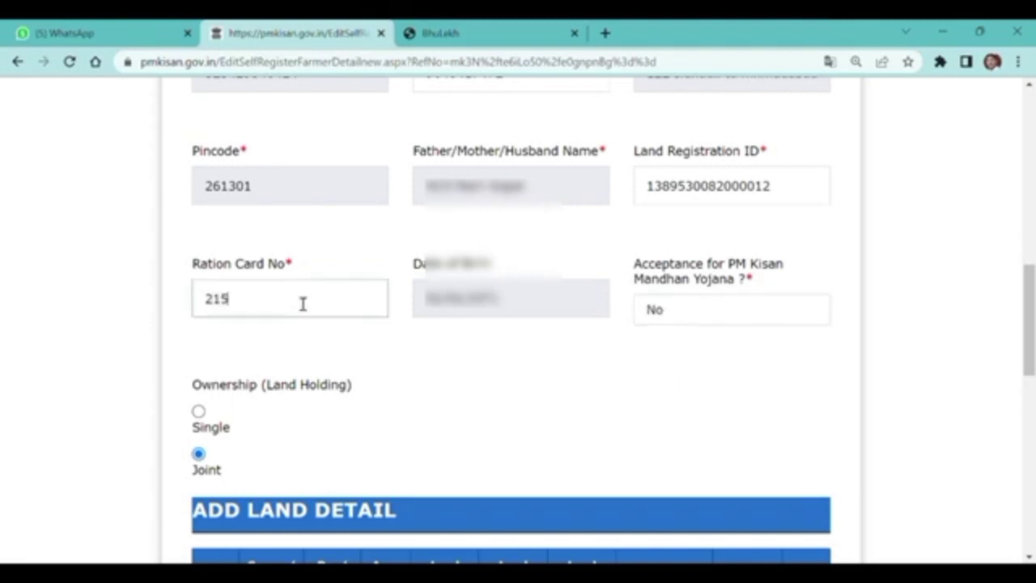
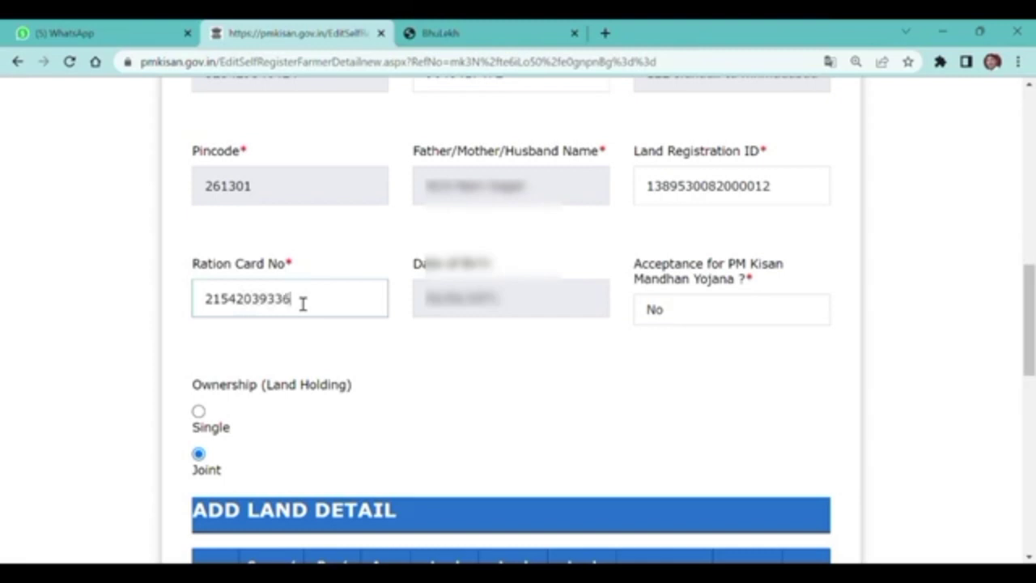
{"action": "scroll", "coordinate": [704, 438], "scroll_direction": "down", "scroll_amount": 4}
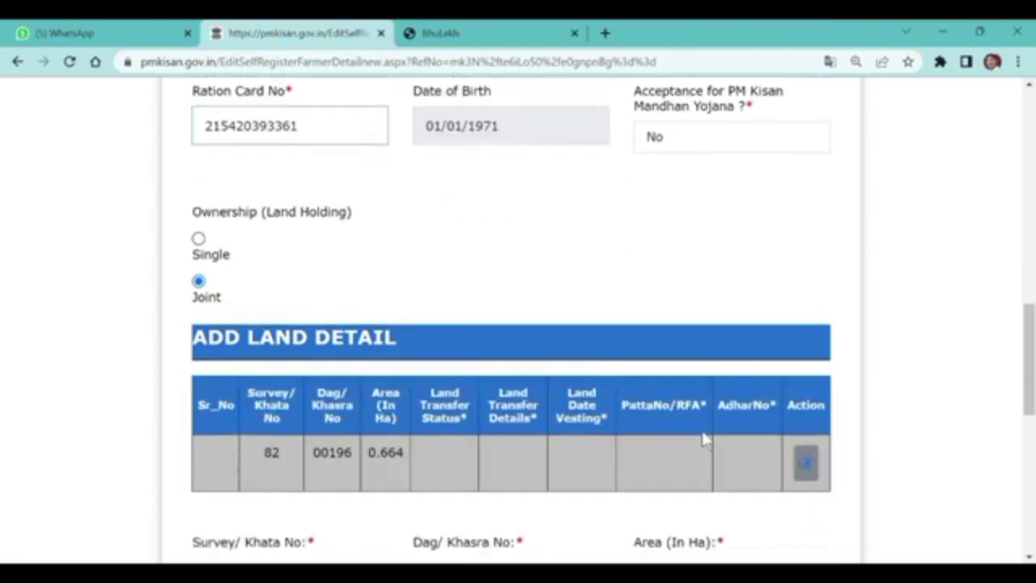